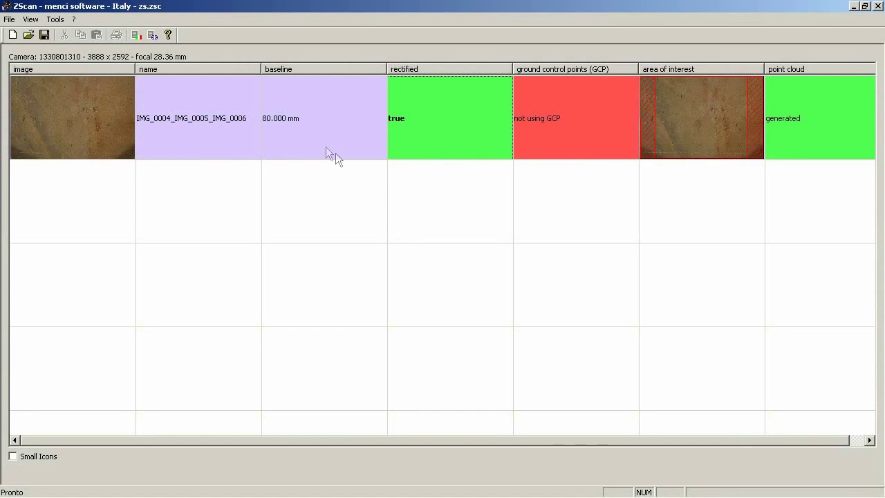
Review the area of interest, step and noise reduction settings of IMG_0004_IMG_0005_IMG_0006 and accept them
left_click(685, 130)
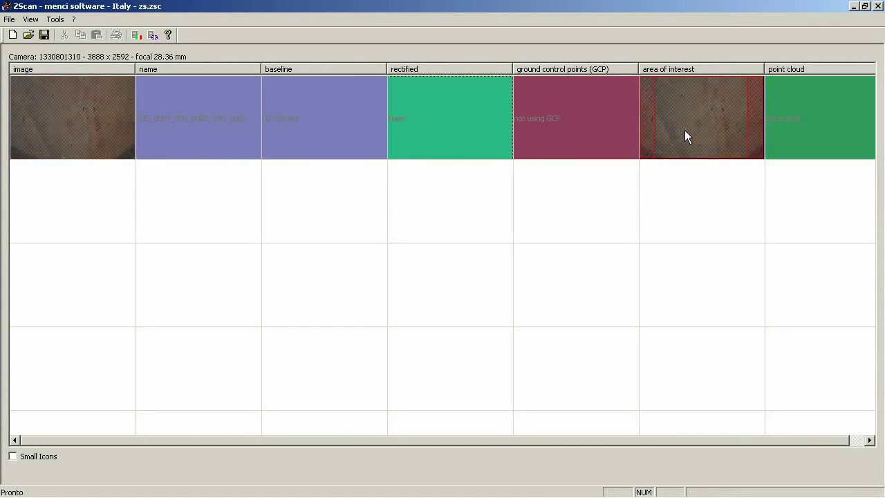
right_click(703, 132)
left_click(717, 140)
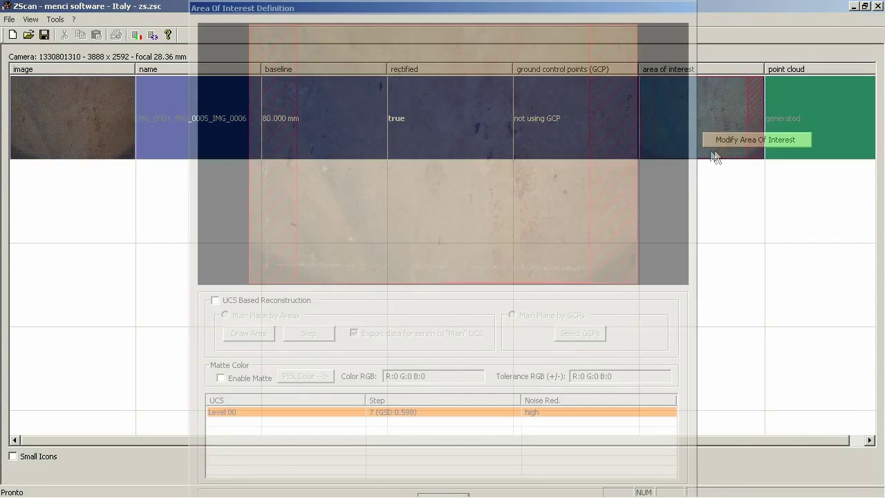
left_click_drag(462, 15, 461, 6)
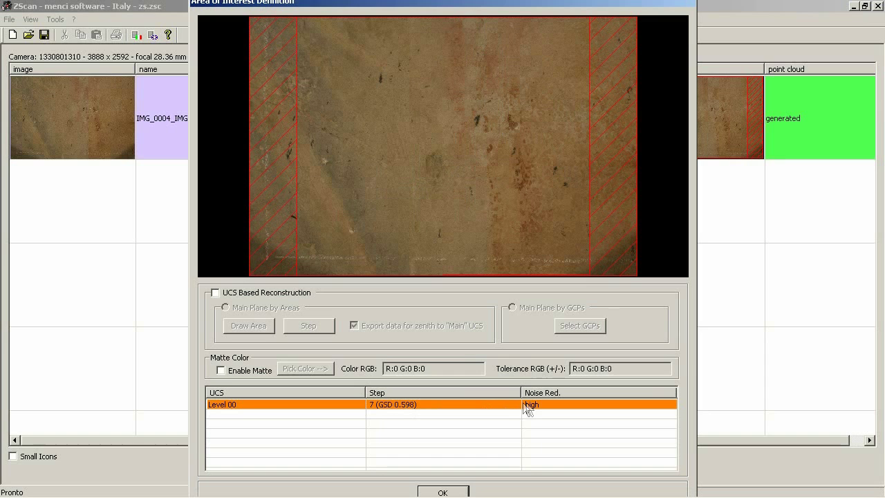
left_click(451, 492)
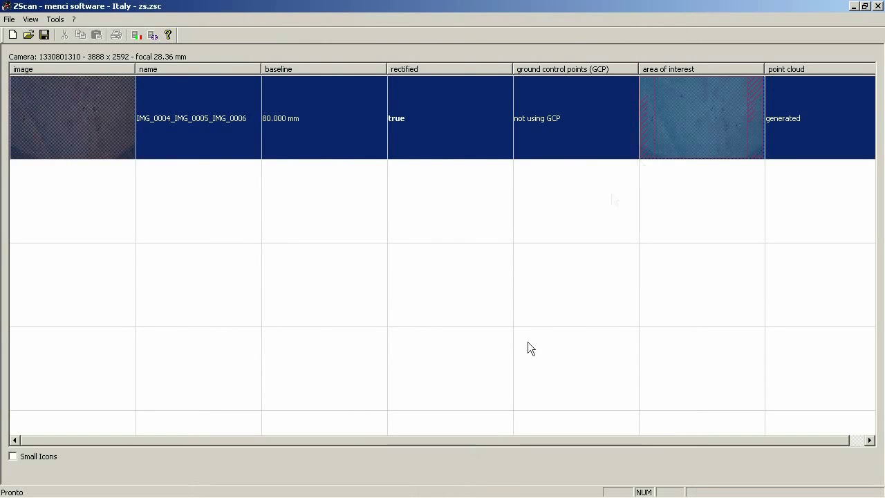
Generate the point cloud for the selected IMG_0004_IMG_0005_IMG_0006 set, with all point clouds triangulated
left_click(787, 166)
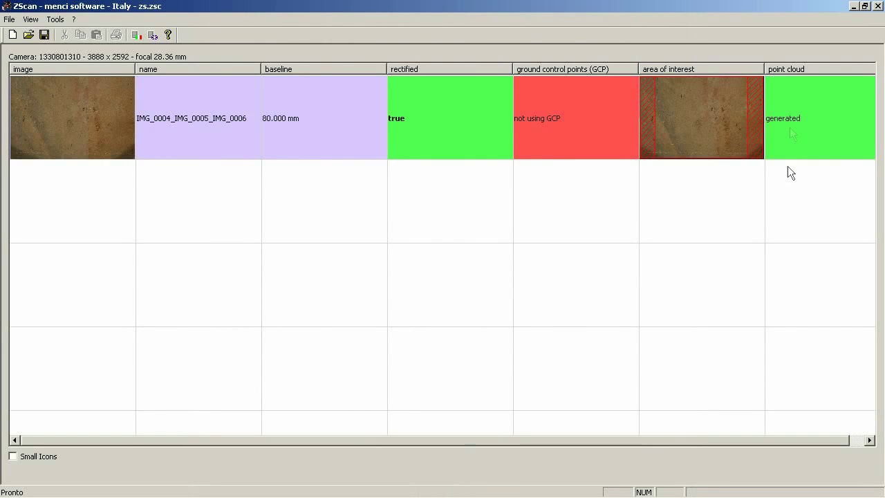
right_click(785, 101)
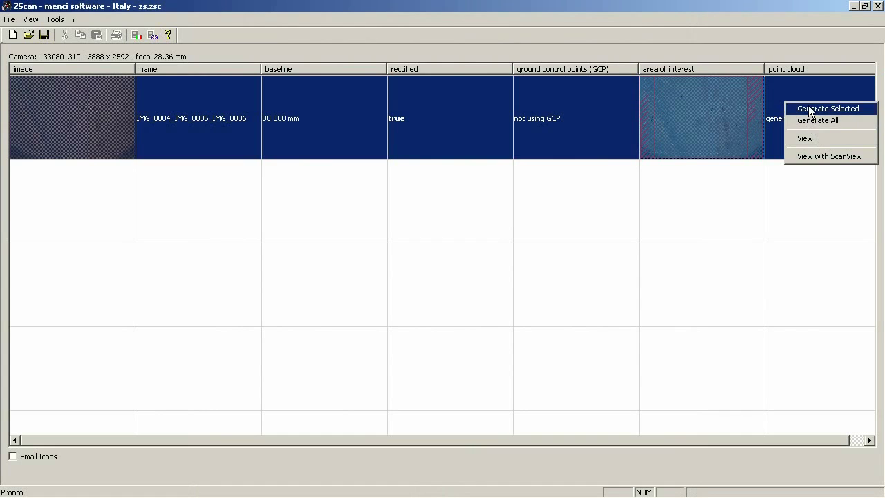
left_click(810, 110)
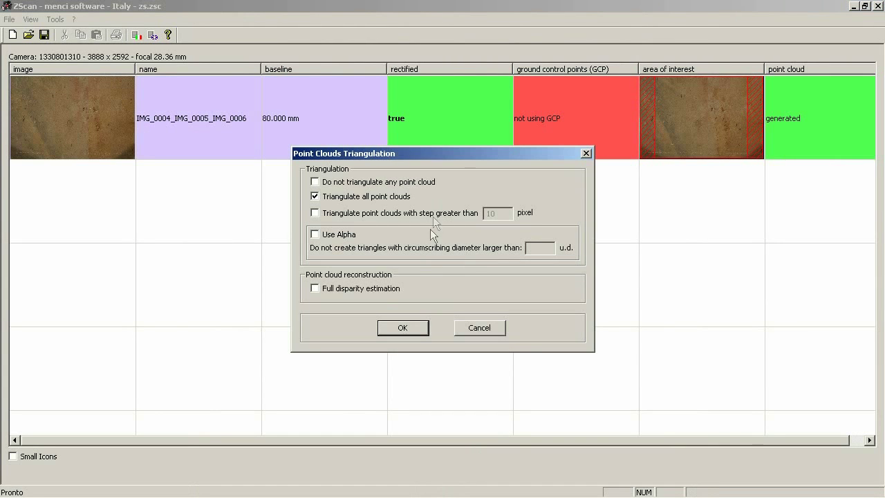
left_click(404, 327)
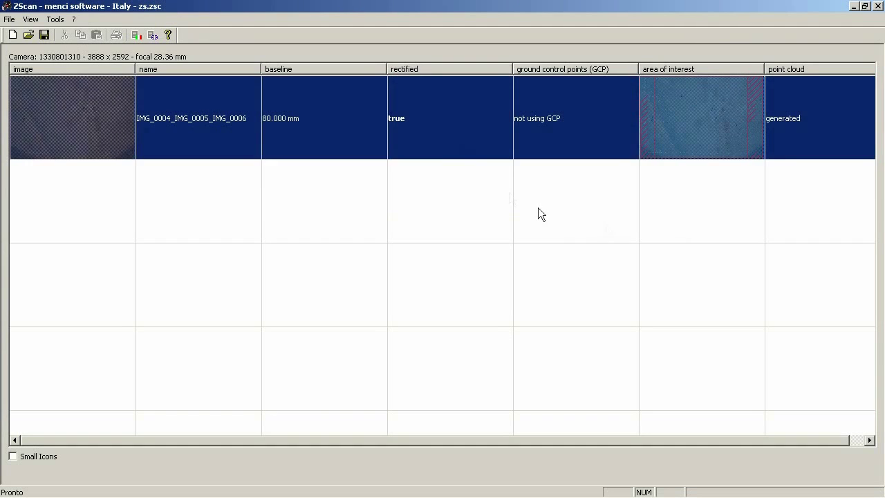
View the generated point cloud of IMG_0004_IMG_0005_IMG_0006, rotate it for inspection, and close the viewer
left_click(690, 210)
left_click(793, 111)
right_click(793, 111)
left_click(772, 145)
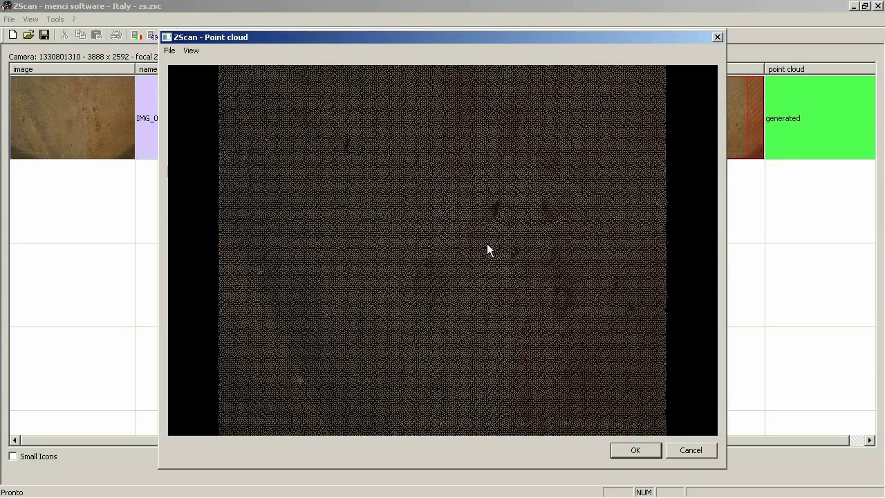
left_click_drag(487, 243, 508, 328)
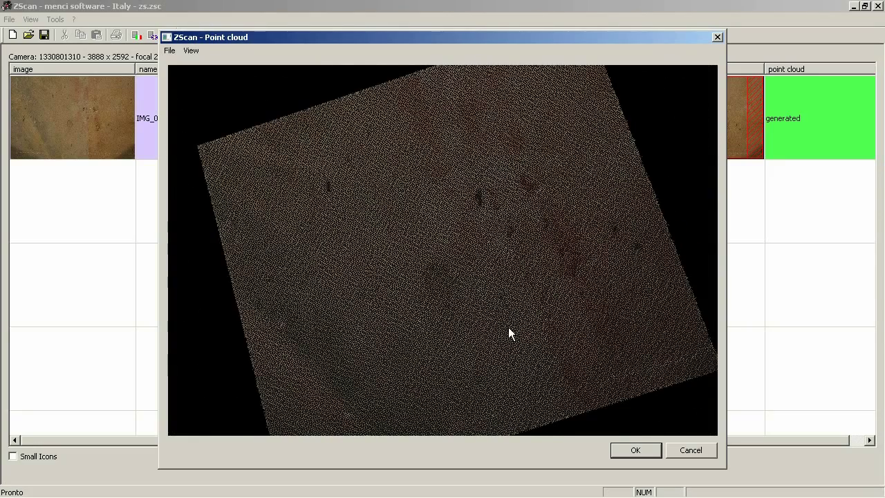
scroll(508, 333, "down", 3)
left_click(634, 451)
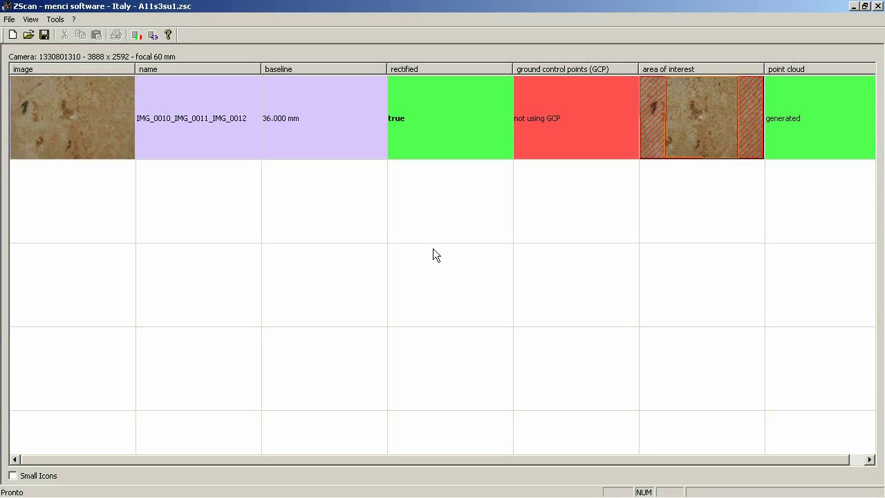
Set the Level 00 step to 5 pixels in the area of interest definition of IMG_0010_IMG_0011_IMG_0012
double_click(670, 131)
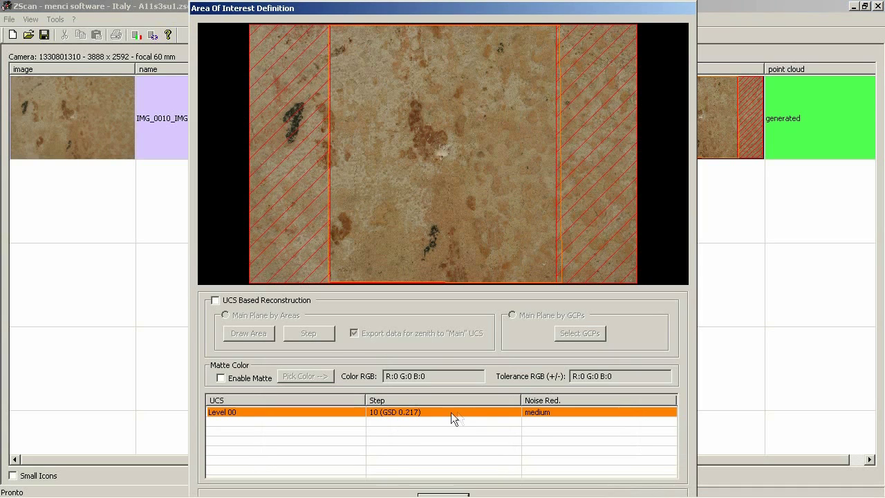
right_click(425, 411)
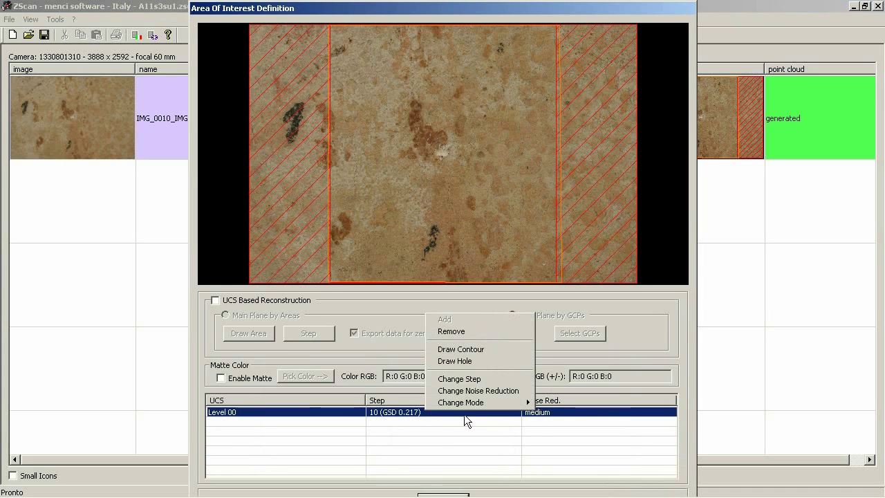
left_click(461, 379)
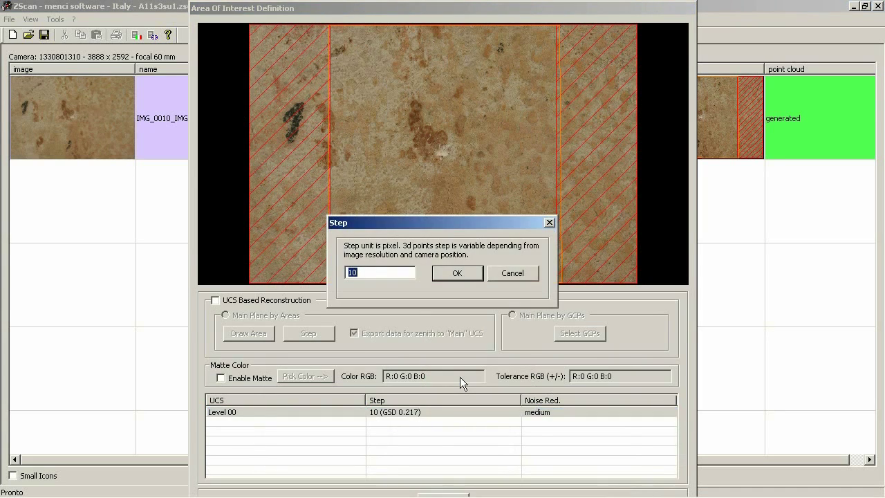
type("5")
left_click(457, 273)
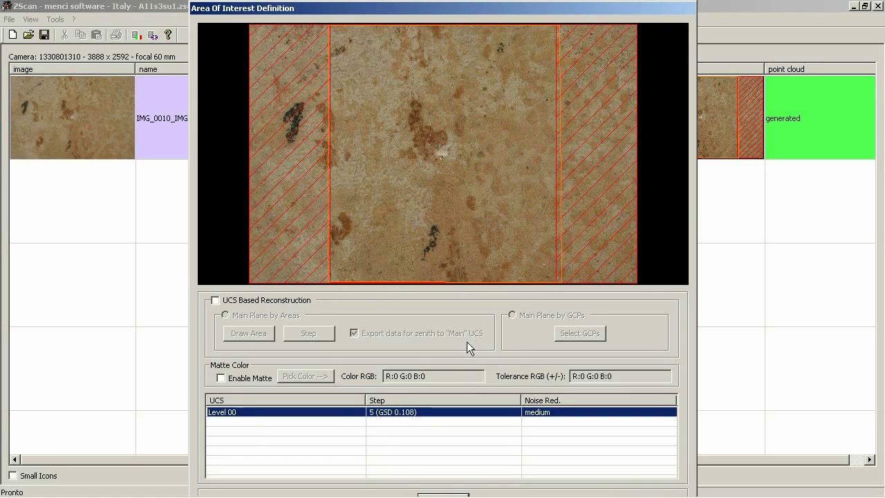
Set the Level 00 noise reduction to high and accept the area of interest definition
right_click(542, 412)
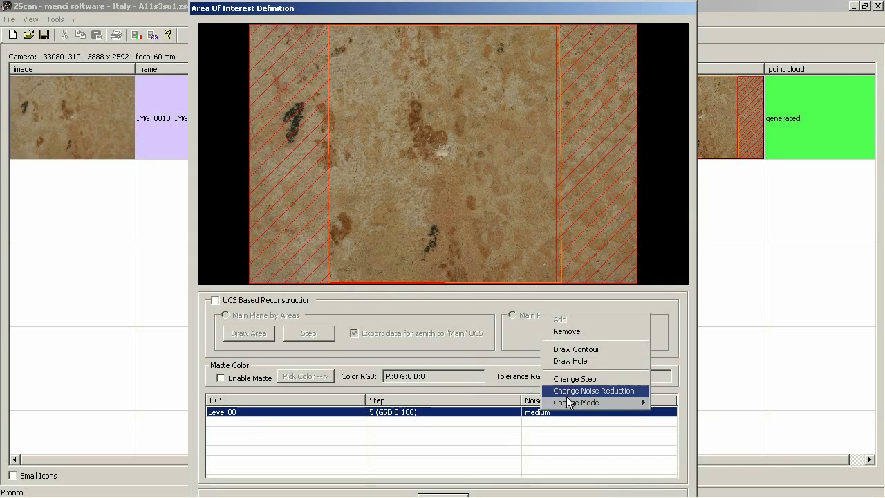
left_click(569, 392)
left_click(411, 276)
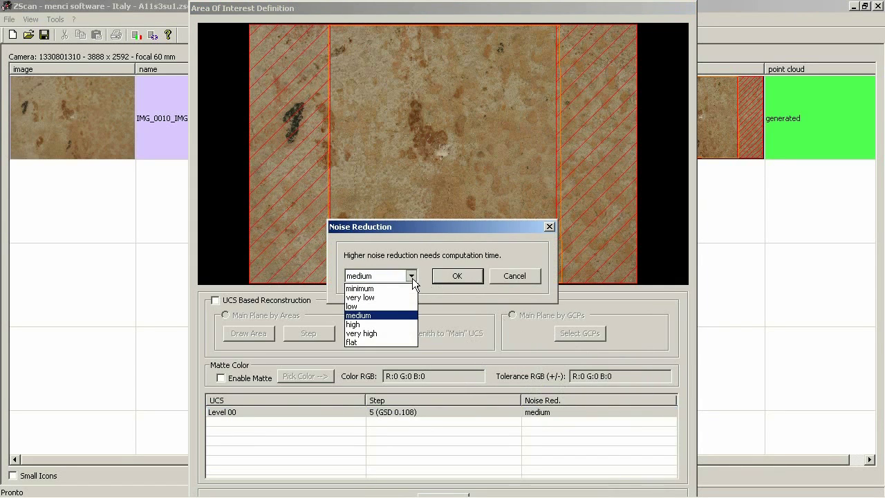
left_click(381, 324)
left_click(450, 275)
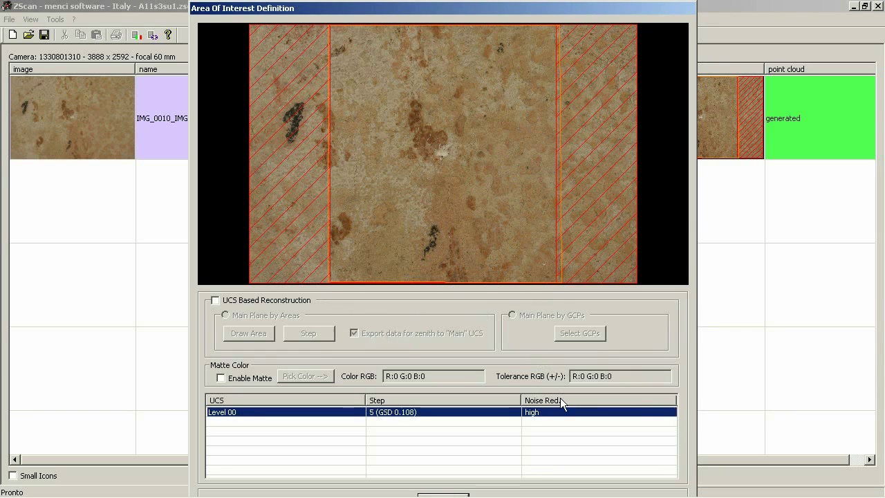
key("Return")
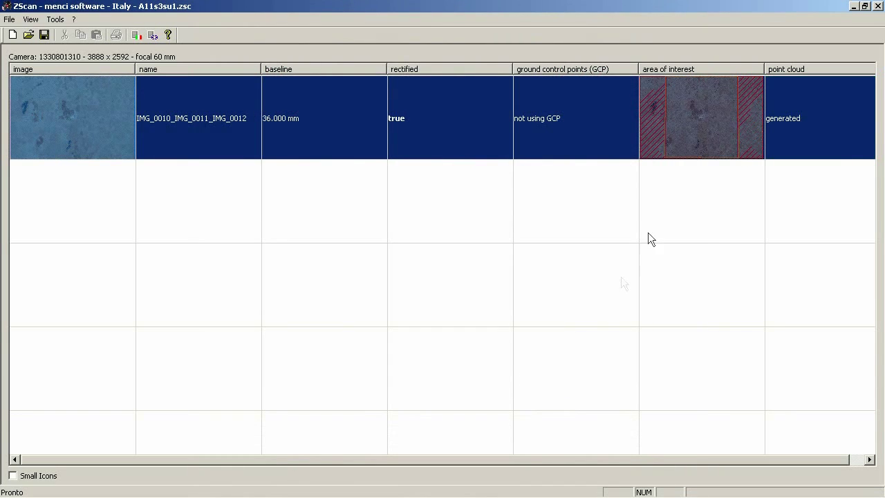
Generate the selected point cloud of IMG_0010_IMG_0011_IMG_0012 and inspect it in the point cloud viewer
right_click(789, 119)
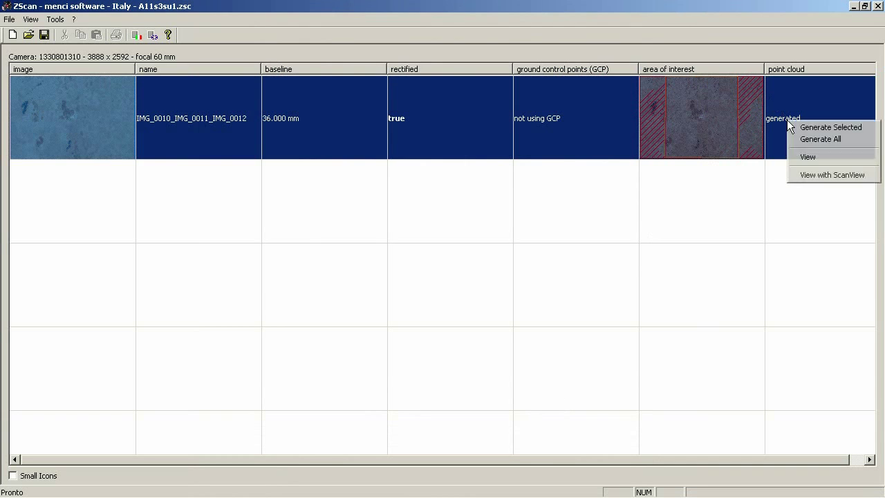
left_click(807, 129)
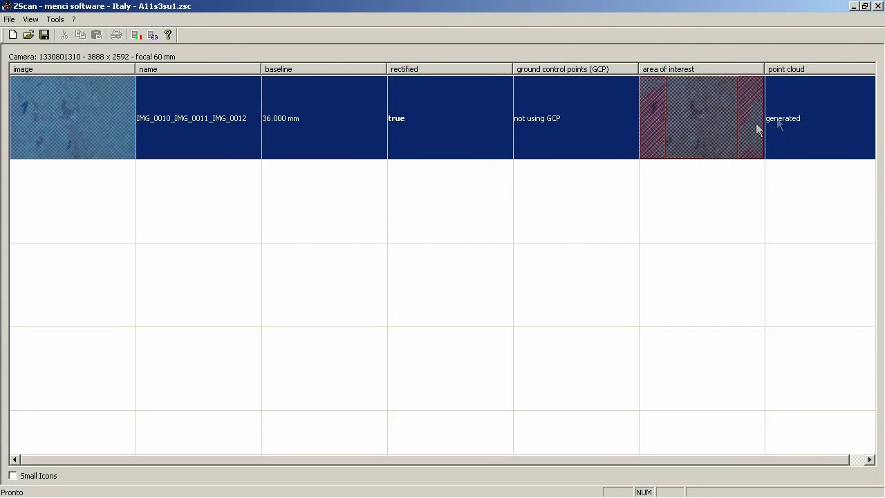
right_click(779, 122)
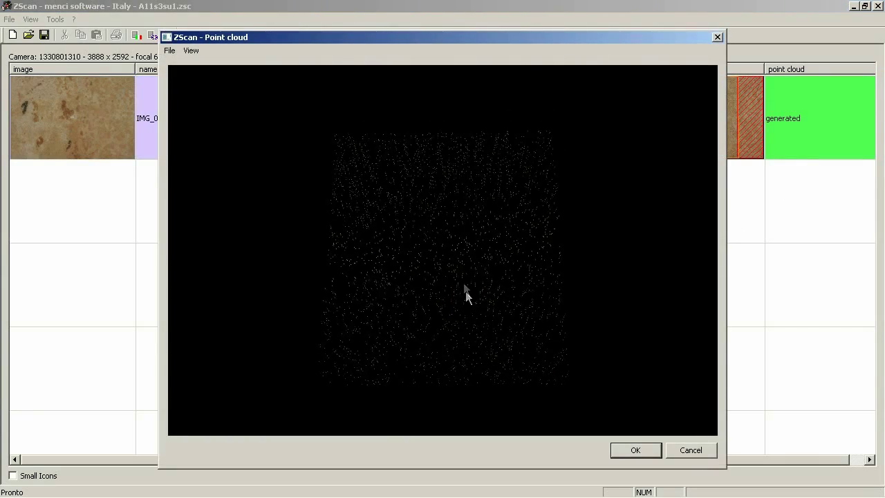
scroll(487, 347, "up", 3)
left_click_drag(421, 159, 348, 214)
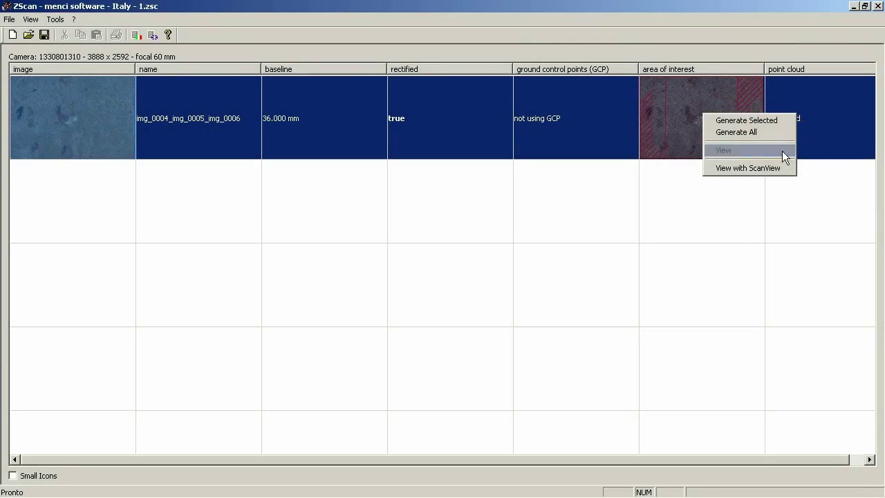
View the point cloud of img_0004_img_0005_img_0006 in the 1.zsc project and rotate it for inspection
left_click(782, 151)
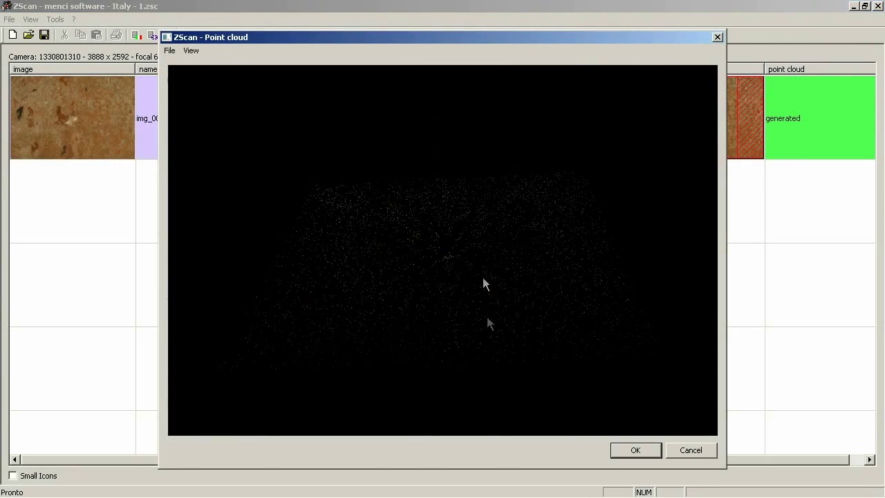
left_click_drag(483, 295, 475, 253)
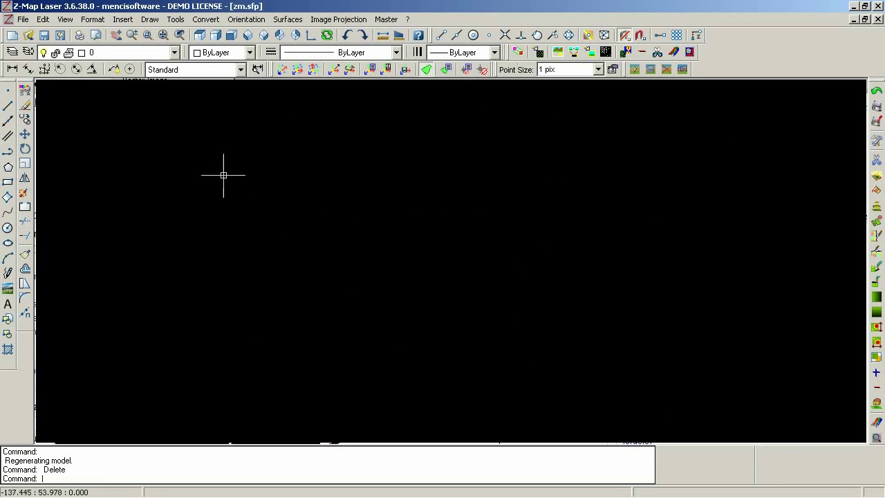
In Z-Map Laser, insert the 3D model IMG_0004_IMG_0005_IMG_0006.vtp from the PolyData folder into the drawing
left_click(115, 19)
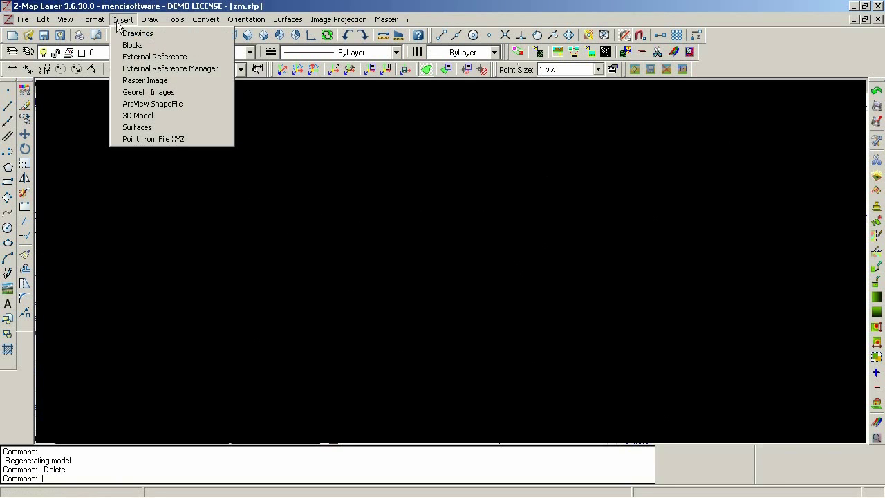
left_click(156, 114)
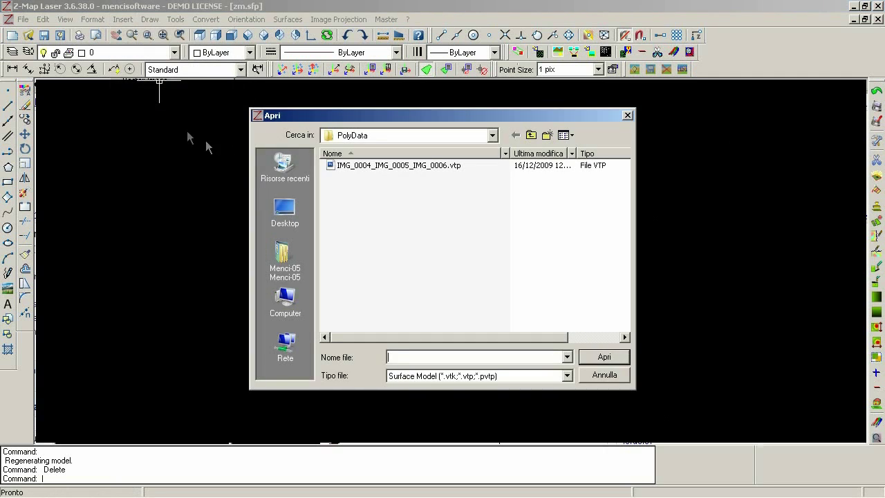
left_click(390, 166)
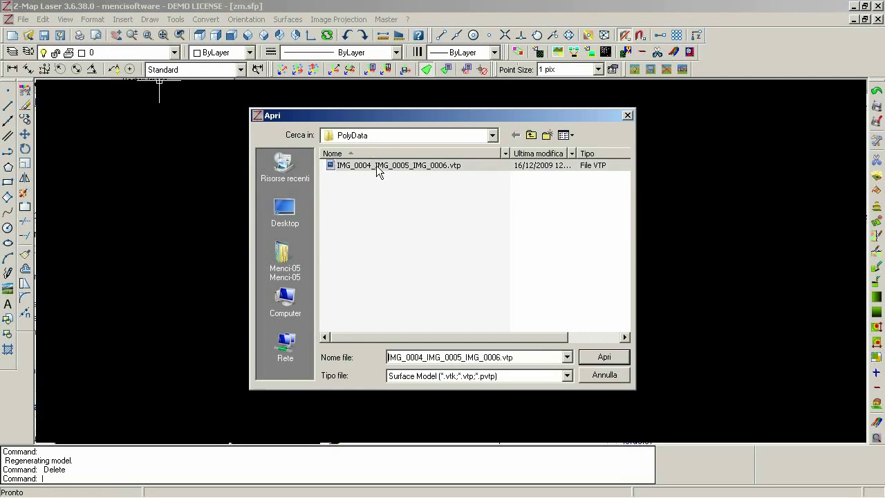
left_click(605, 356)
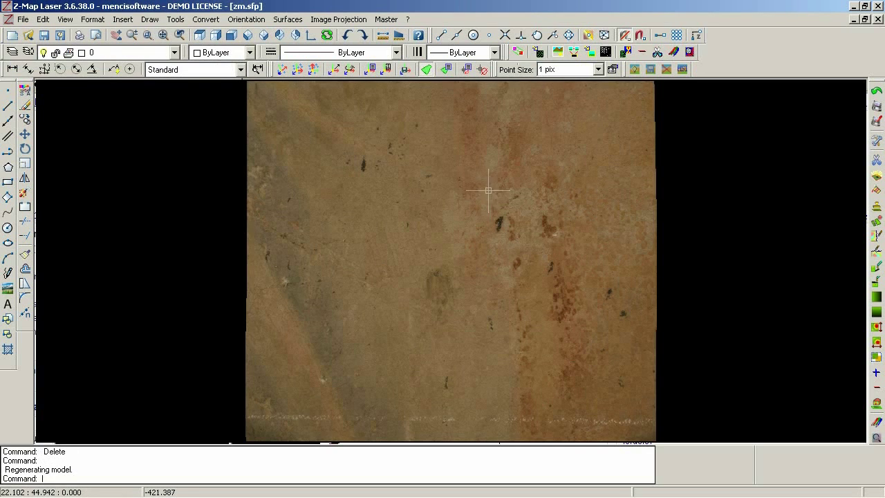
scroll(498, 242, "down", 2)
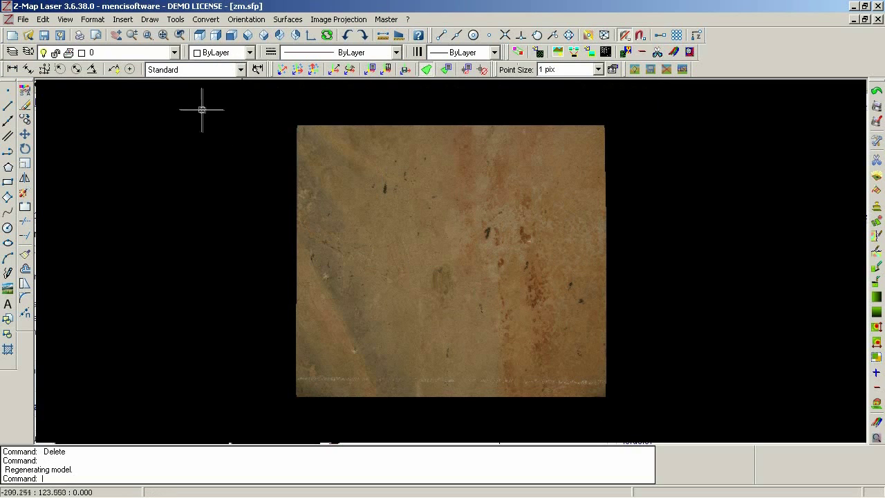
Start registering 3D models and load IMG_0004_IMG_0005_IMG_0006.vtp from the PolyData folder as the A reference model
left_click(177, 20)
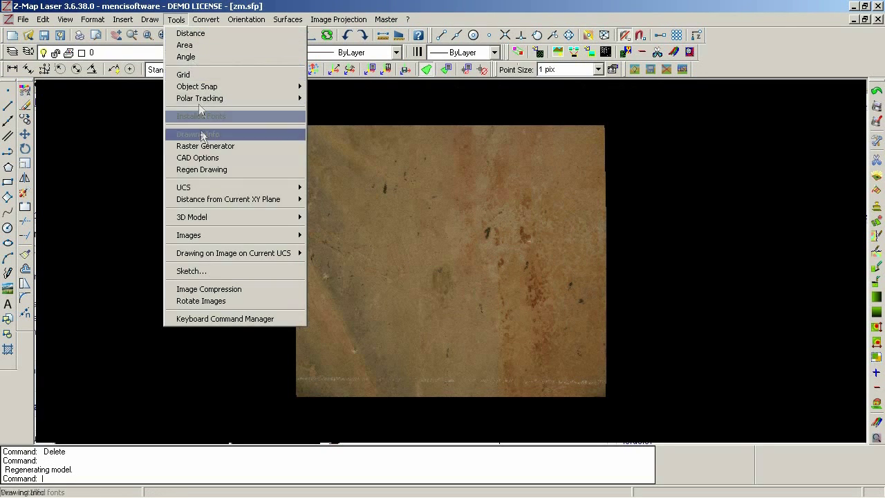
mouse_move(220, 215)
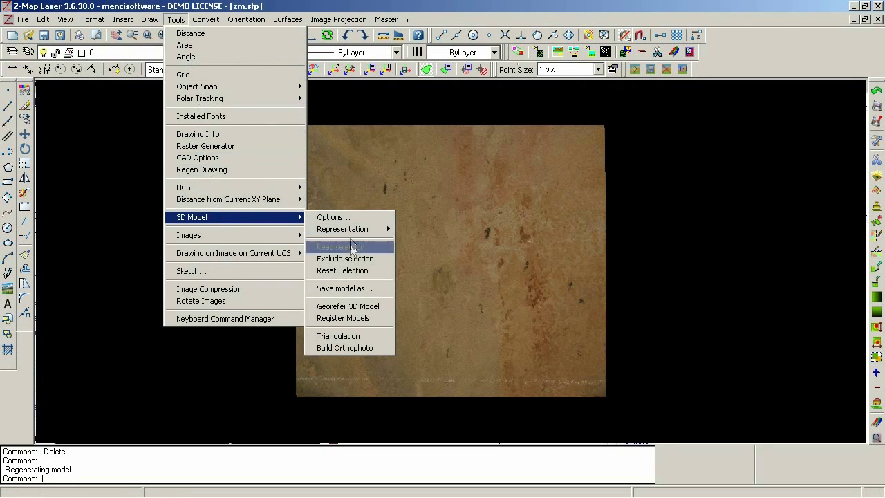
left_click(381, 317)
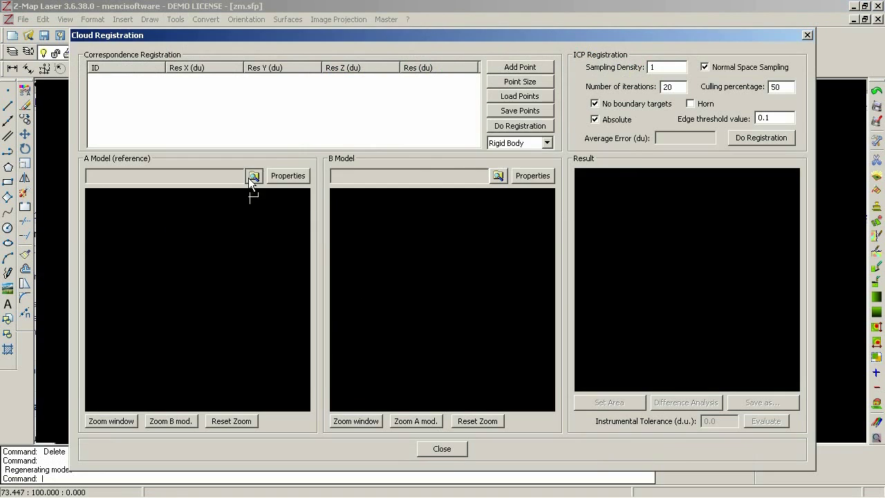
left_click(251, 177)
left_click(385, 167)
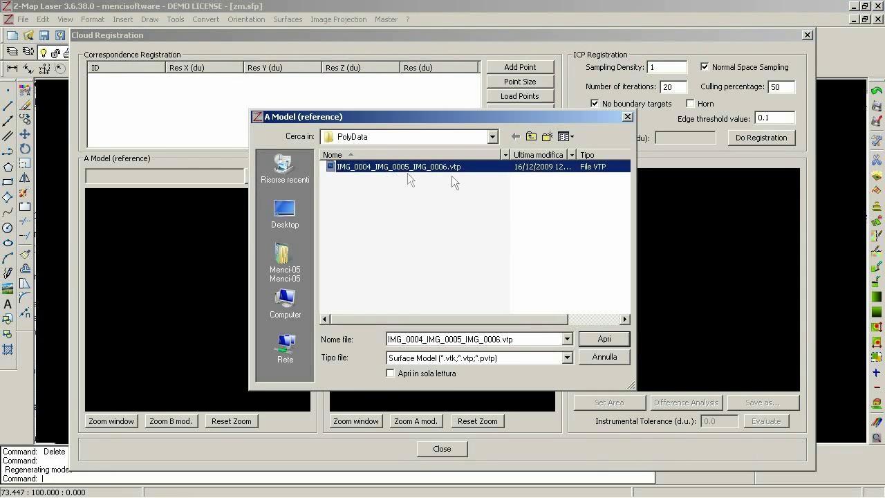
left_click(602, 340)
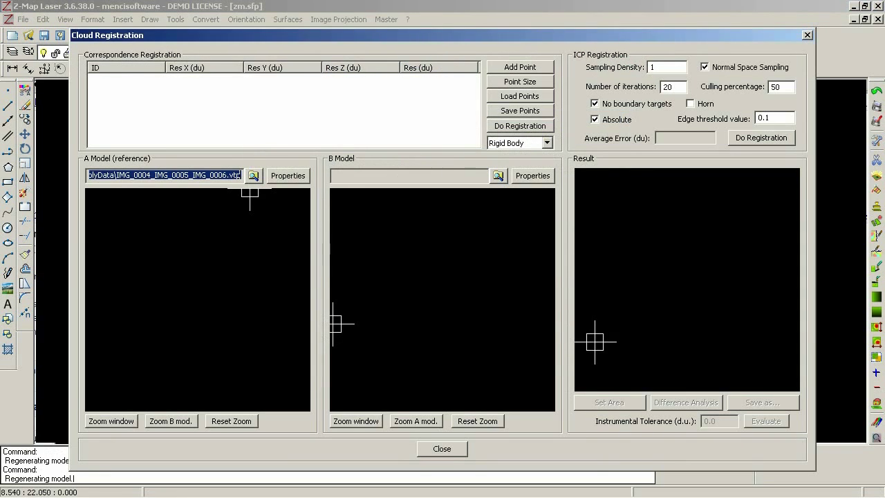
Load IMG_0010_IMG_0011_IMG_0012.vtp from the PolyData folder under "60mm - circa 36cm dist" as the B model
left_click(498, 176)
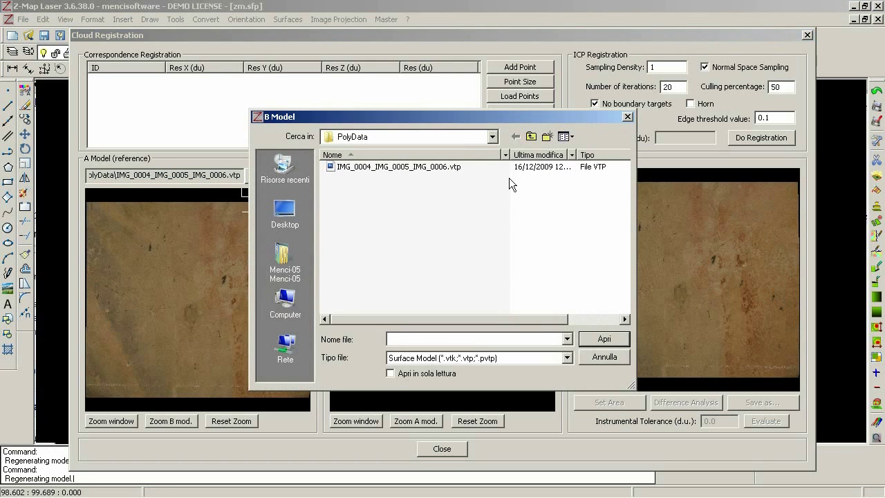
left_click(492, 136)
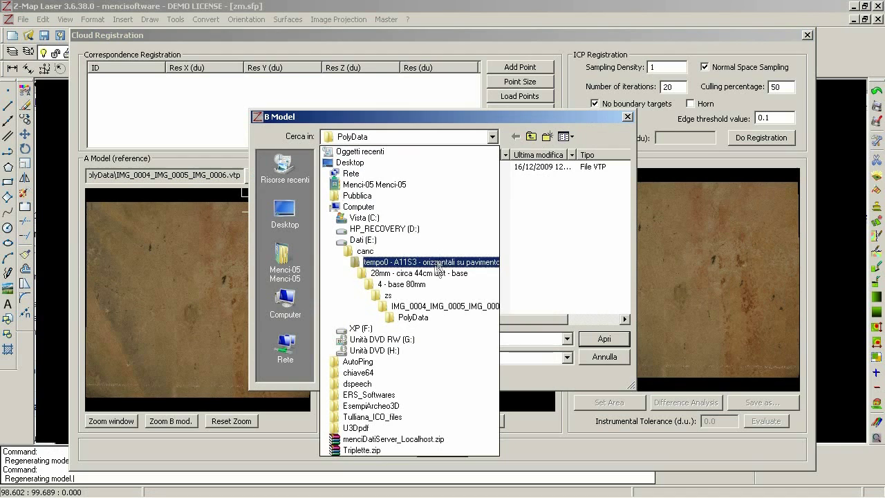
left_click(428, 265)
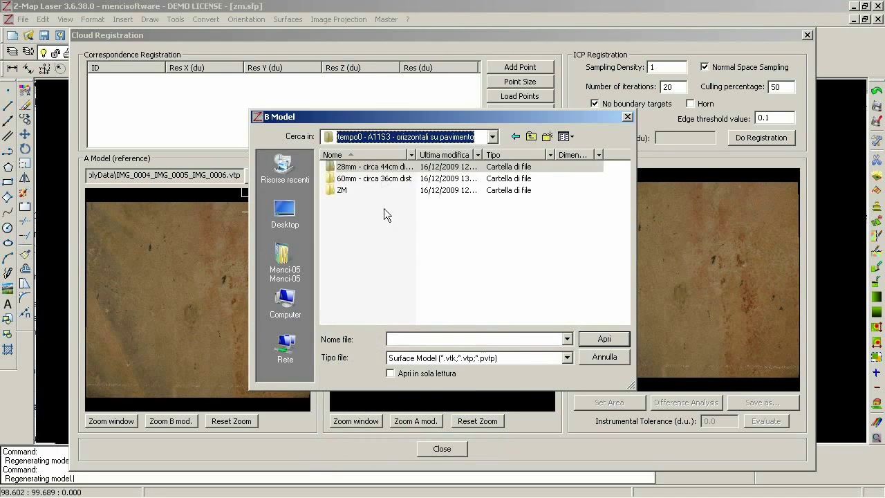
double_click(381, 179)
double_click(363, 167)
double_click(358, 167)
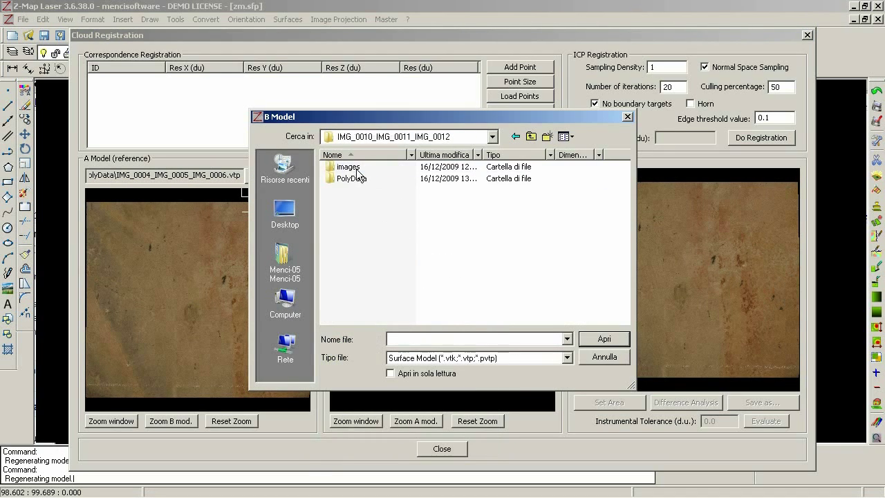
double_click(349, 178)
left_click(351, 166)
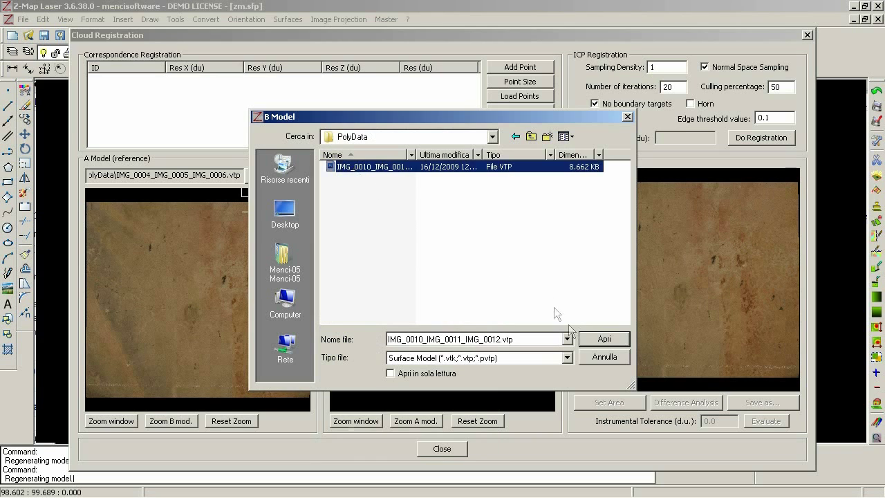
left_click(585, 338)
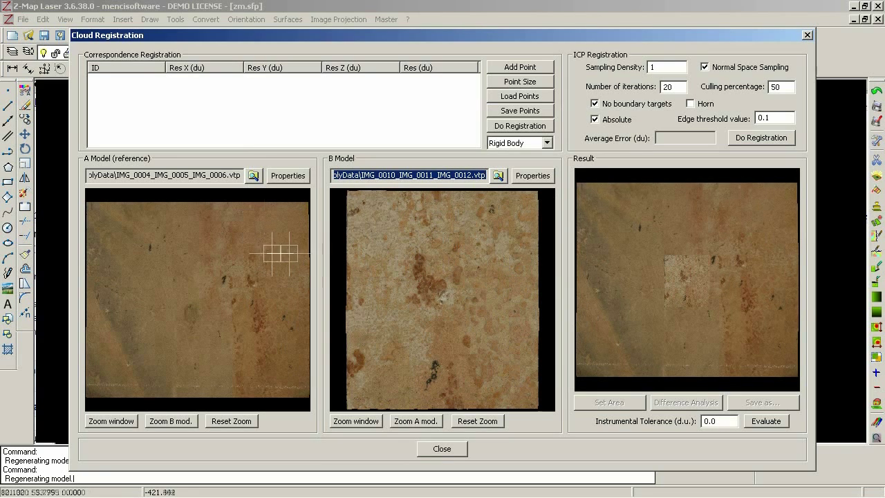
Add correspondence point 01 at the upper tip of the large reddish-brown stain in both the A and B models
left_click(128, 423)
left_click(228, 248)
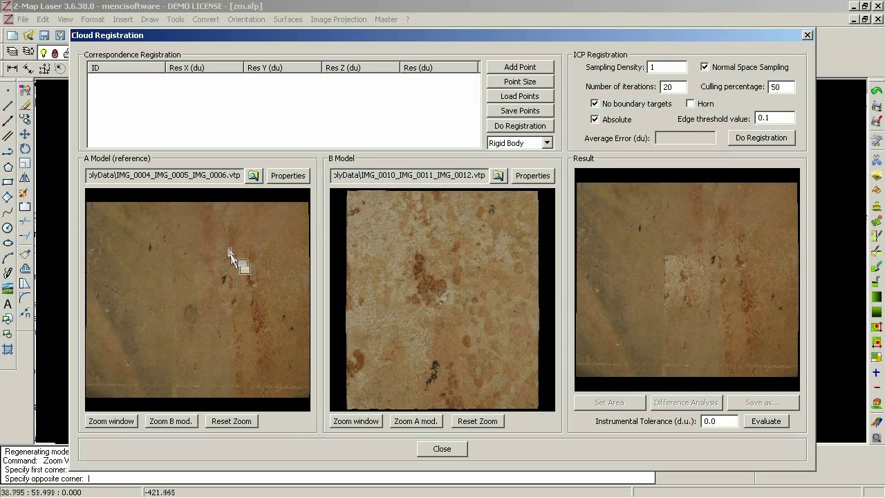
left_click(297, 312)
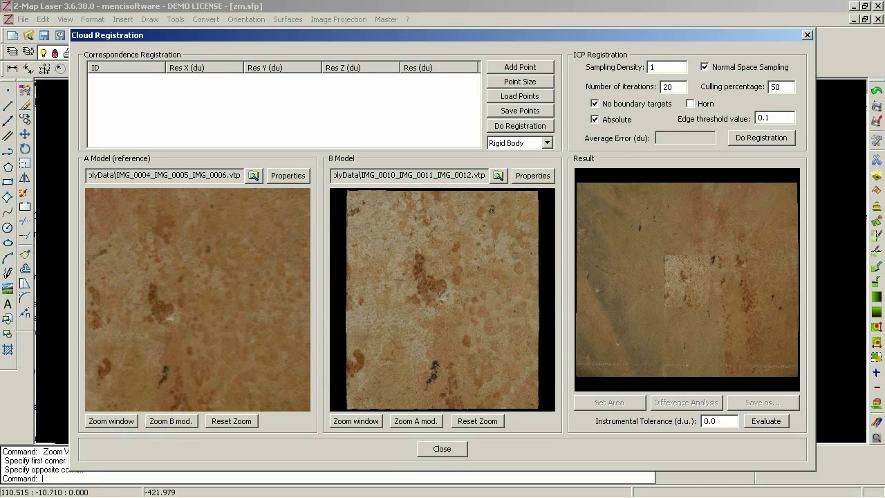
left_click(188, 426)
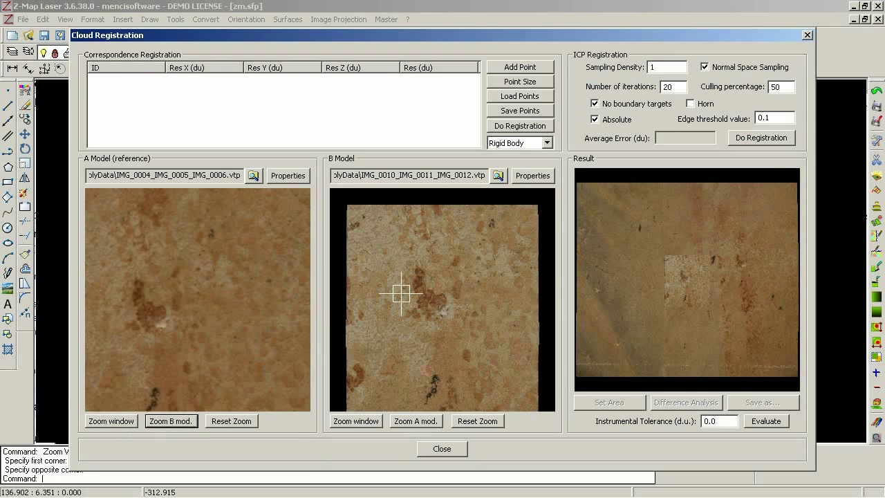
left_click(494, 66)
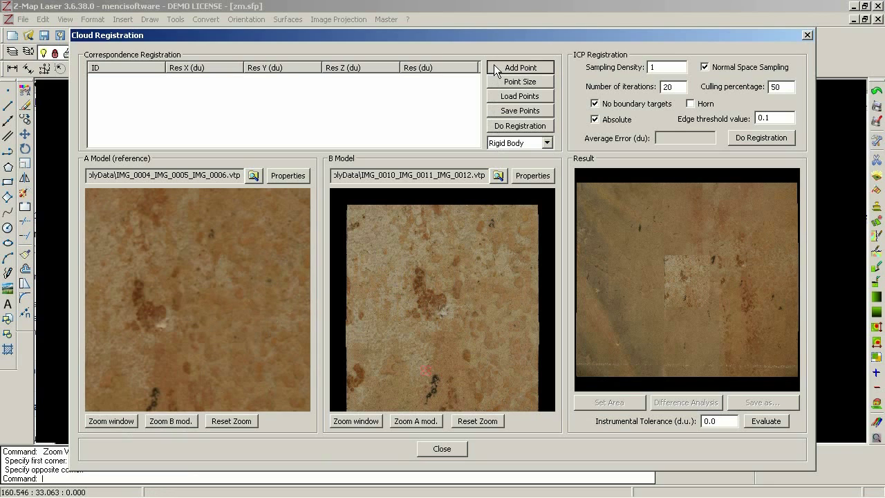
left_click(136, 421)
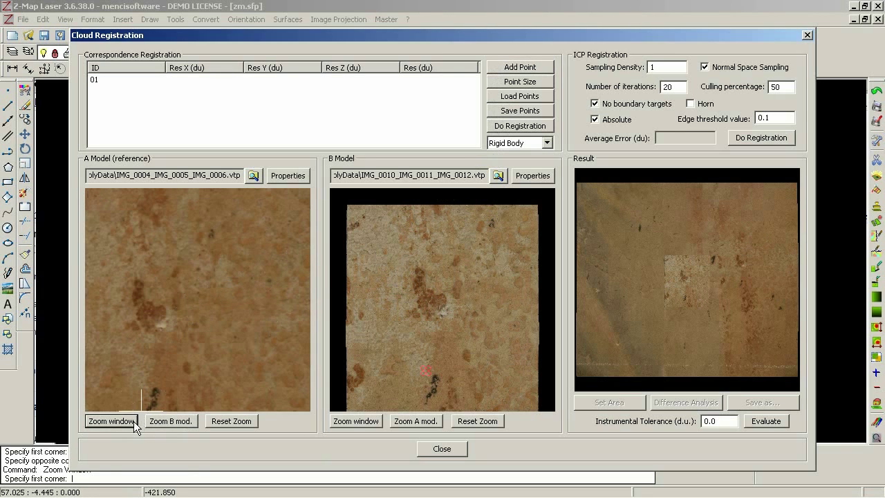
left_click(119, 268)
left_click(163, 304)
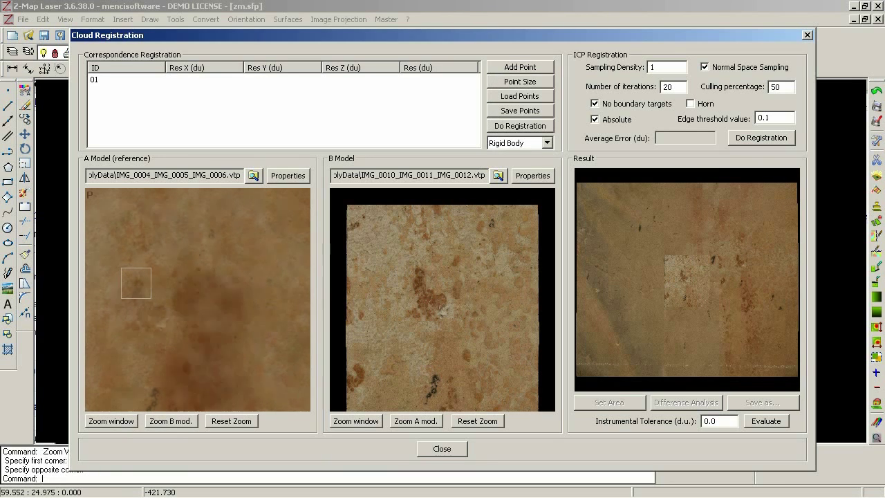
left_click(356, 421)
left_click(405, 265)
left_click(441, 297)
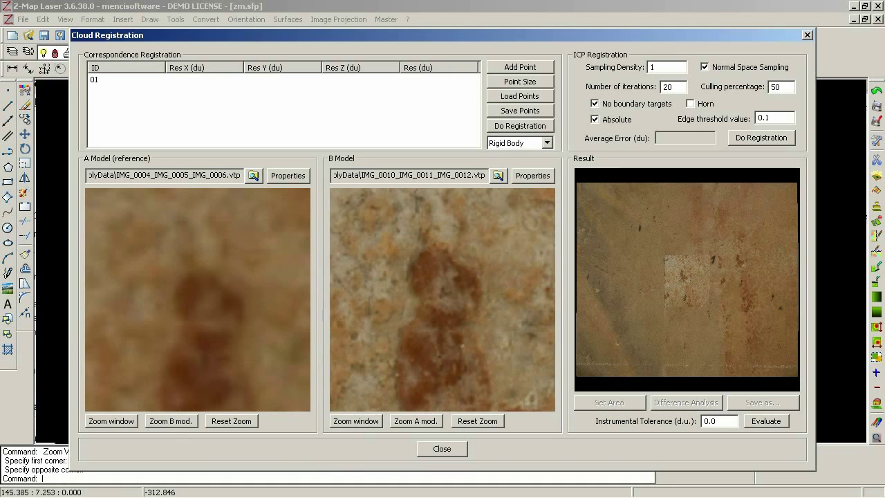
left_click(430, 420)
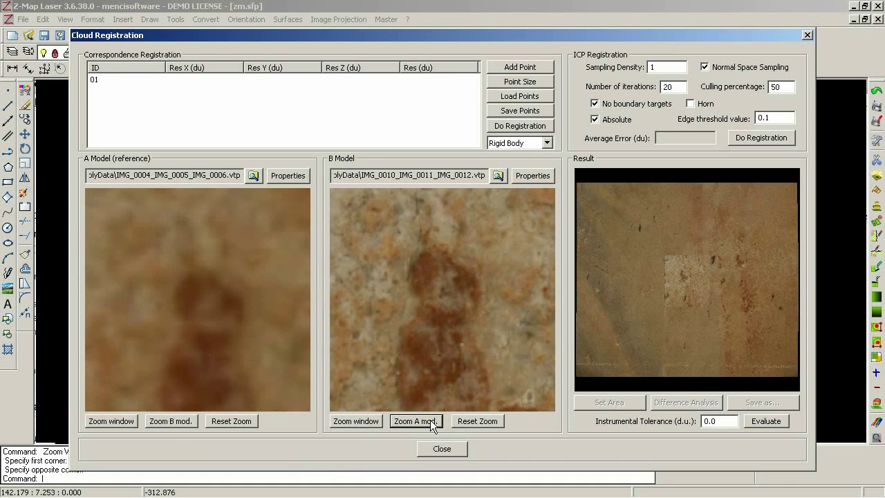
left_click(193, 267)
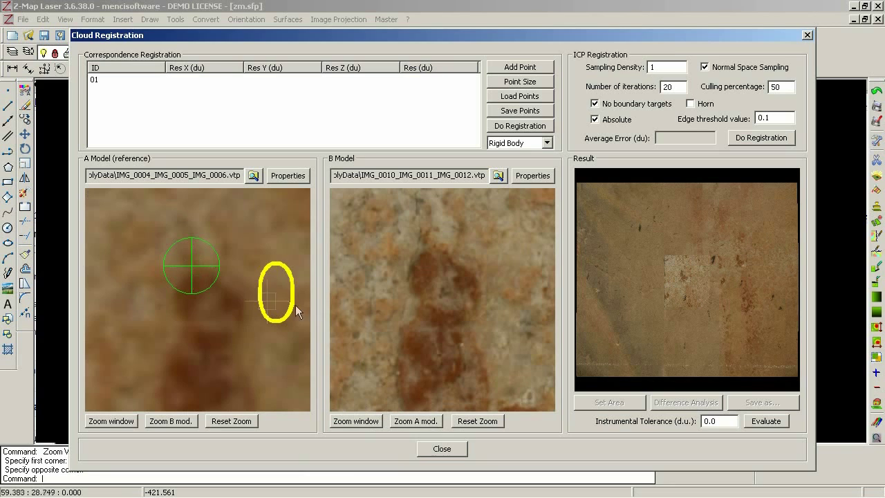
left_click(426, 244)
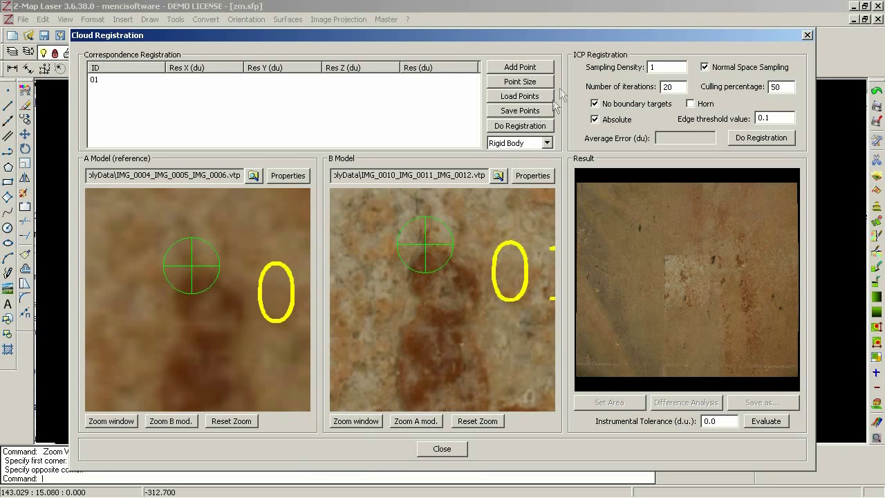
Add correspondence point 02 at the lower tip of the small brown oval spot in both the B and A models
left_click(537, 70)
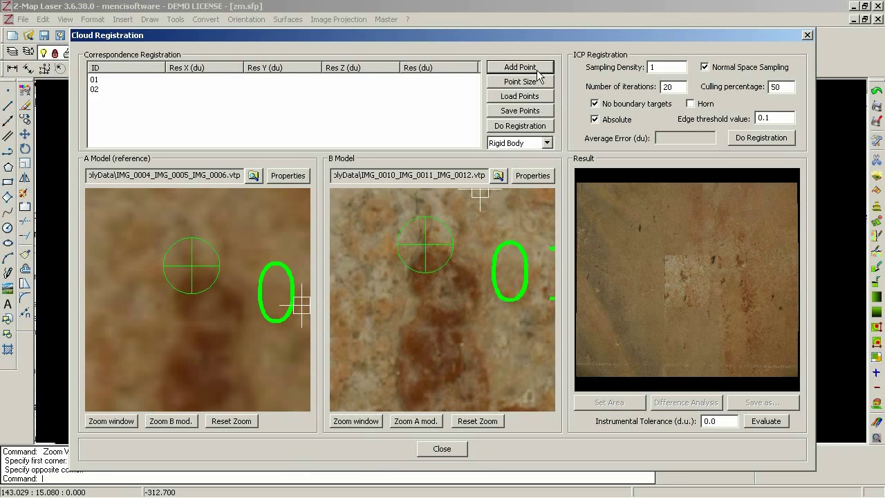
left_click(477, 420)
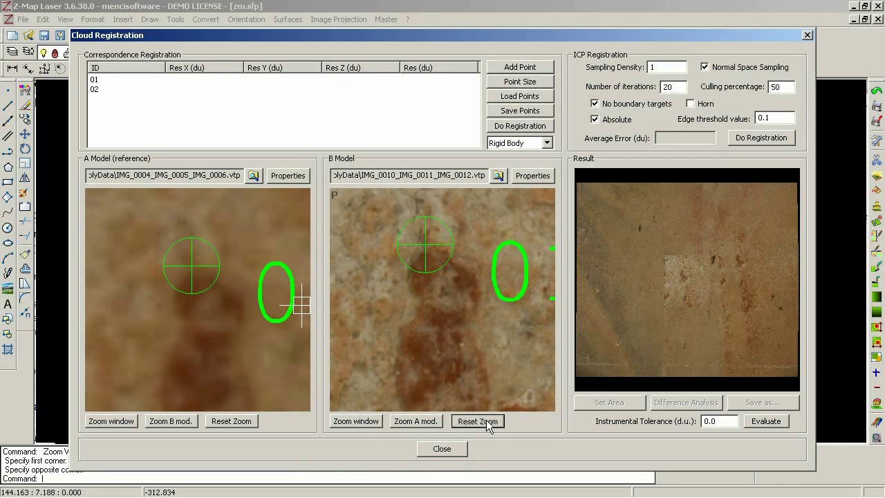
left_click(177, 422)
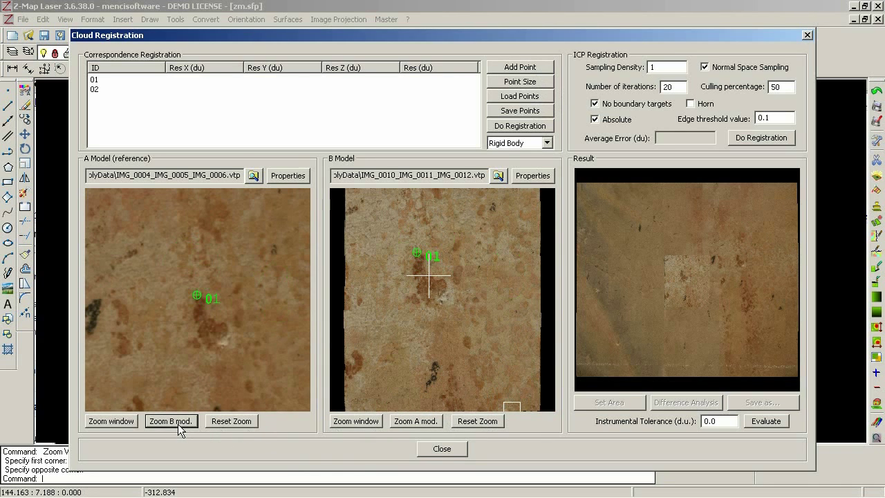
left_click(122, 422)
left_click(110, 421)
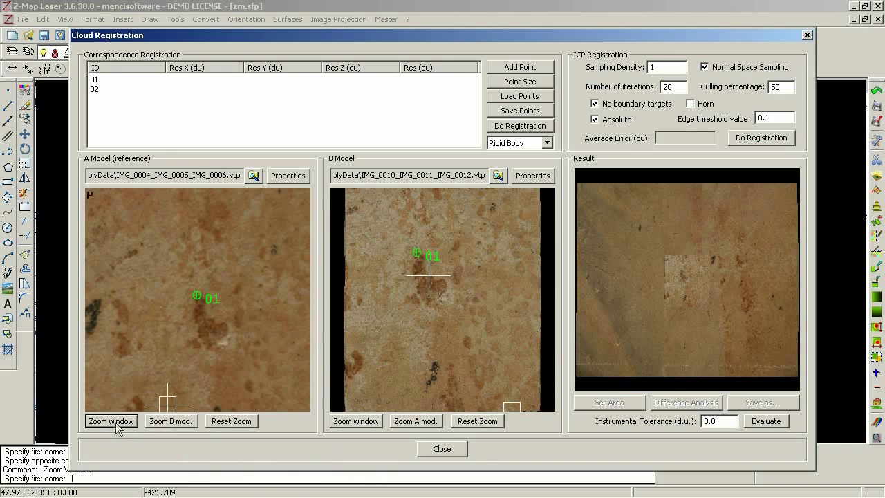
left_click(236, 375)
left_click(271, 404)
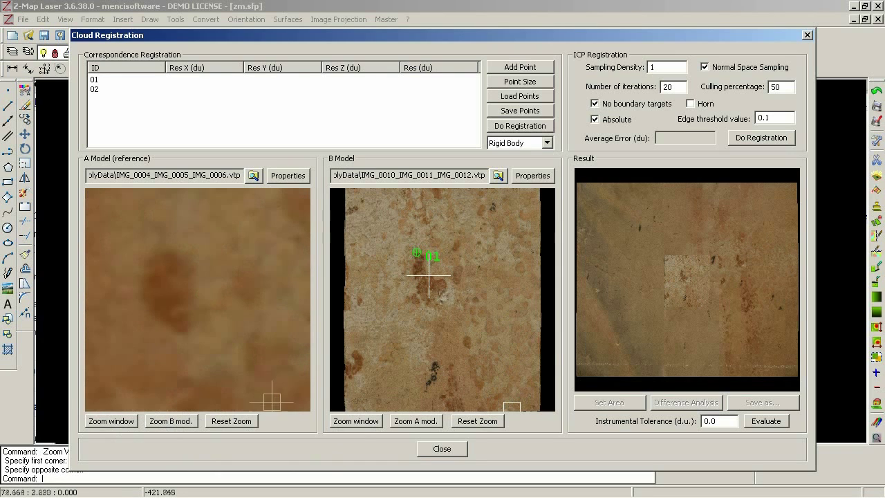
left_click(356, 421)
left_click(457, 327)
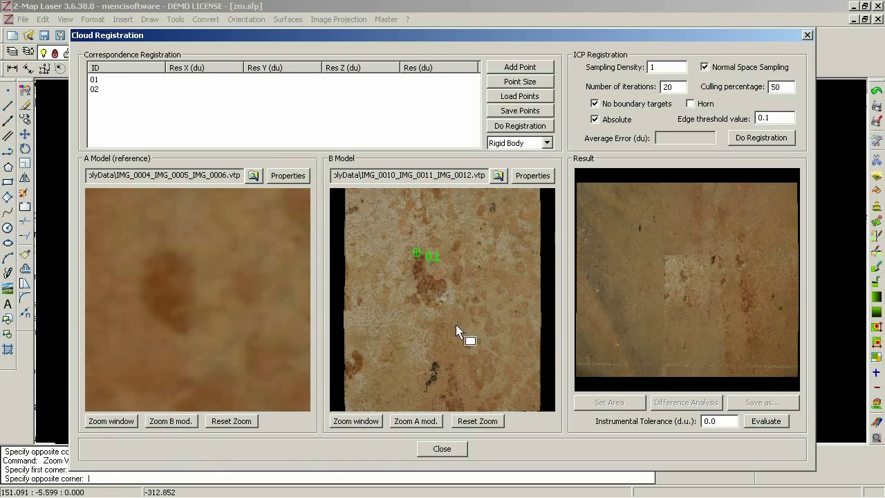
left_click(482, 369)
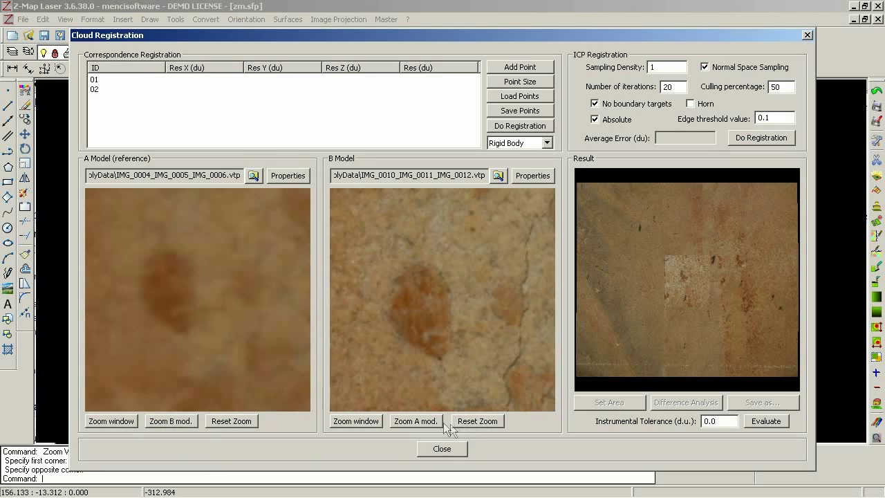
left_click(441, 359)
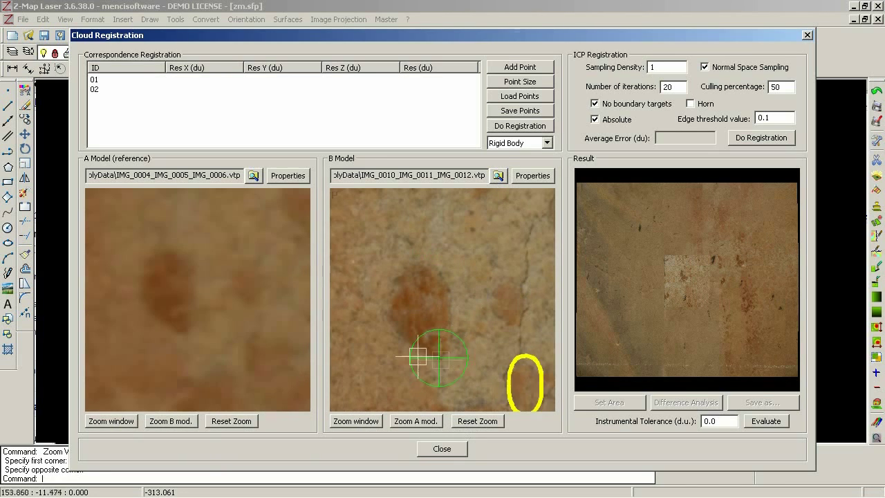
left_click(184, 335)
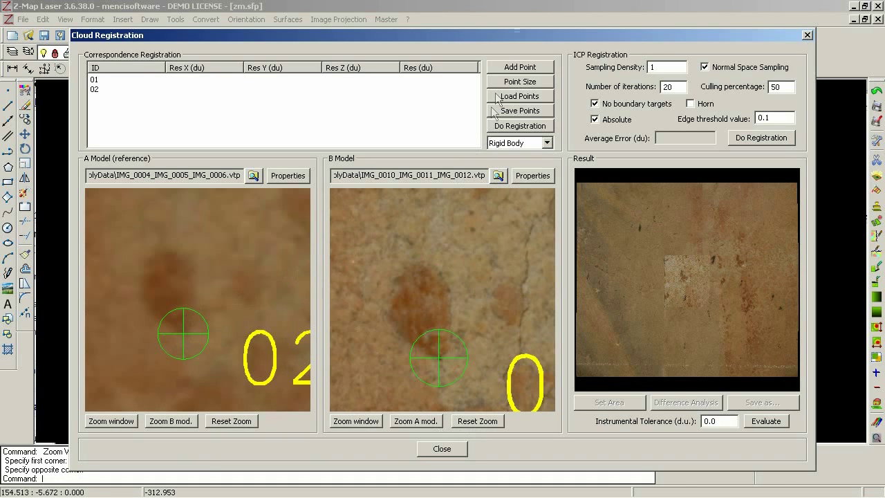
Add correspondence point 03 at the right-hand tip of the black mark's upper arch in both the A and B models
left_click(507, 69)
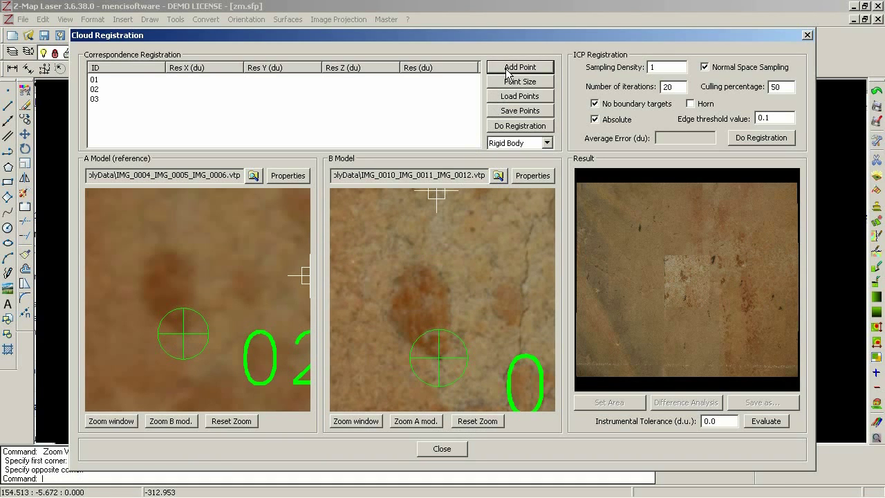
left_click(490, 422)
left_click(171, 421)
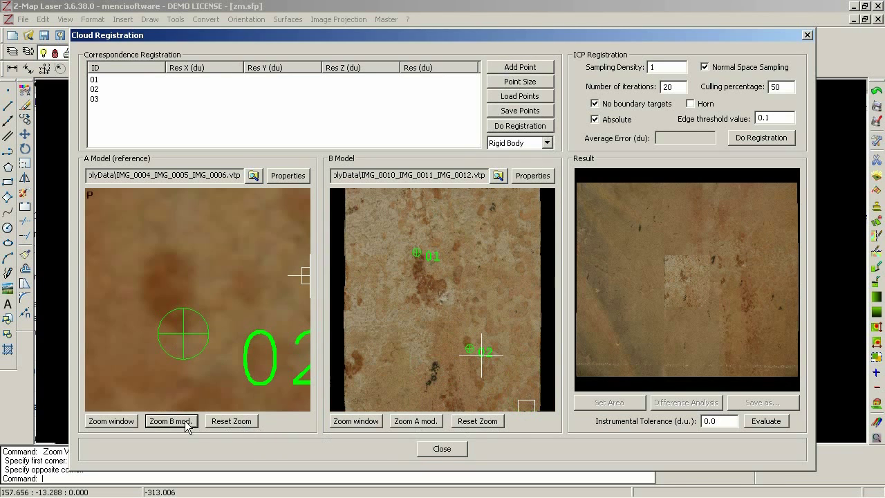
left_click(346, 423)
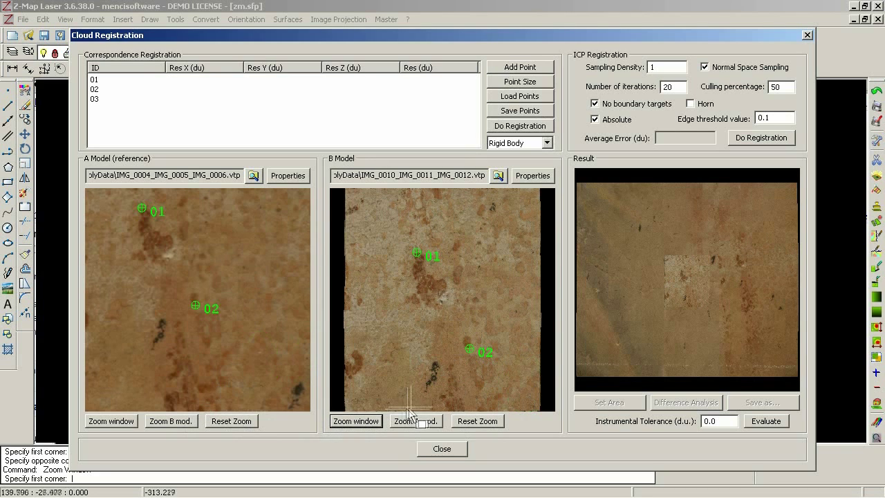
left_click(426, 361)
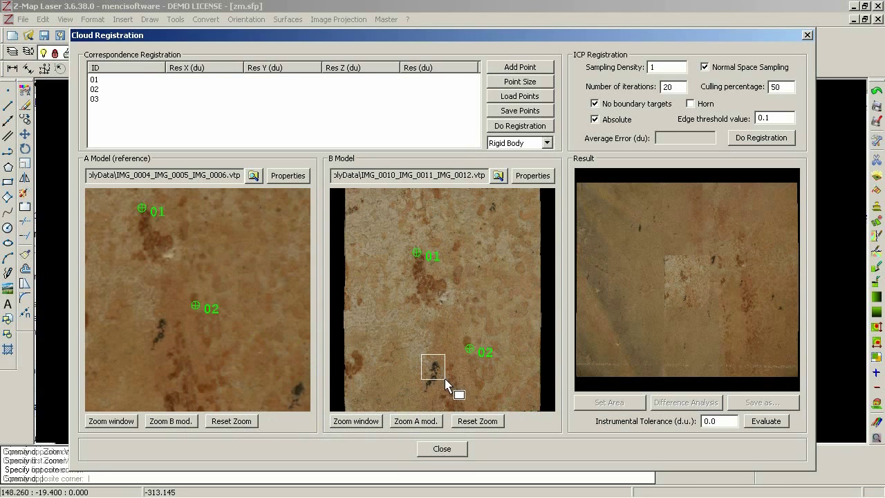
left_click(451, 388)
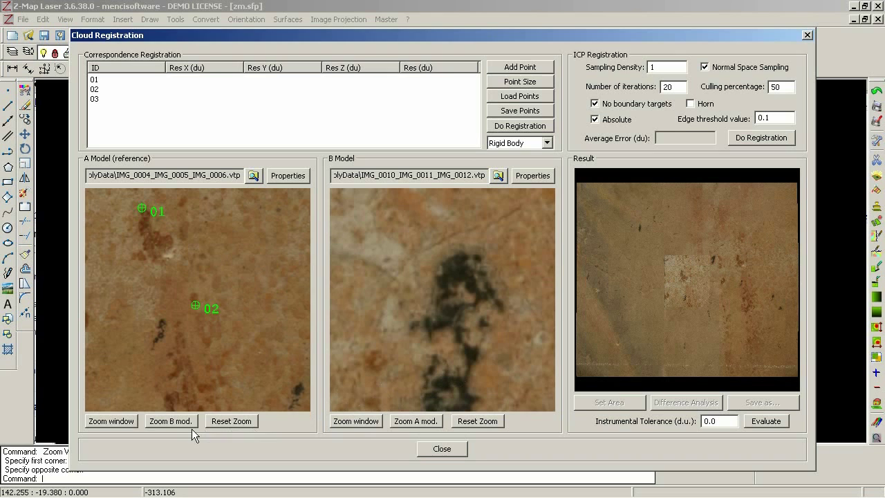
left_click(127, 424)
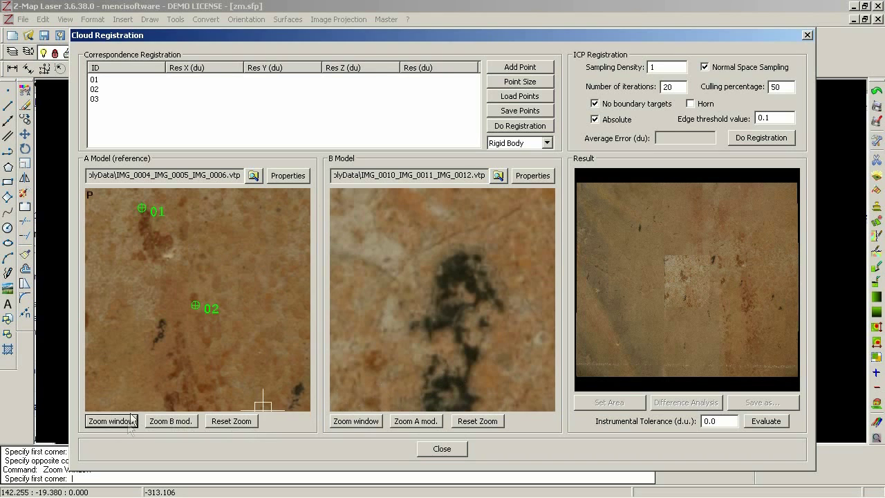
left_click(151, 315)
left_click(170, 336)
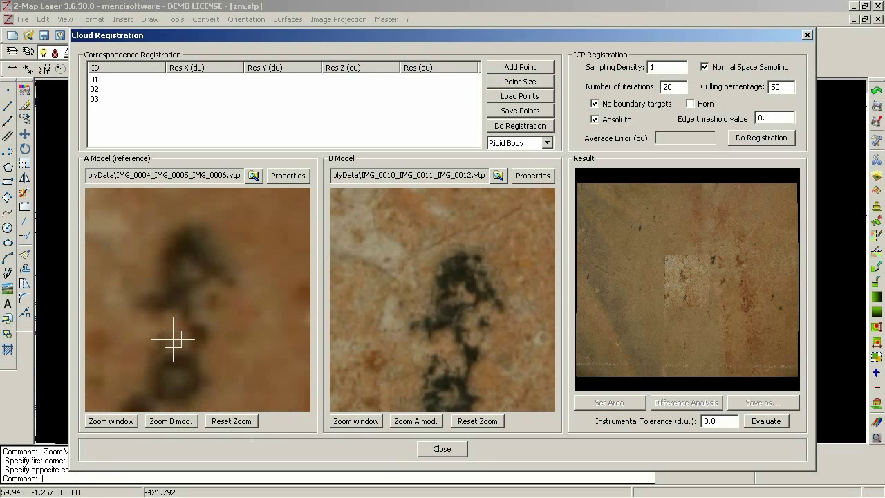
left_click(186, 426)
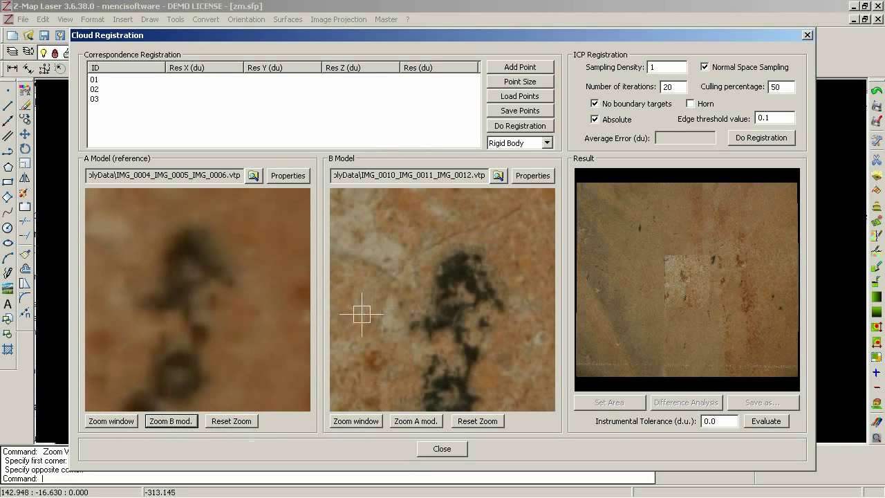
left_click(232, 286)
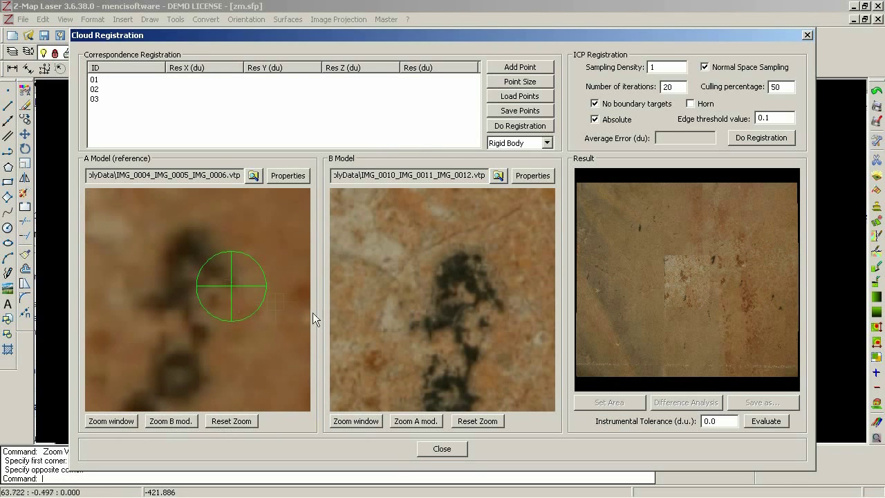
left_click(501, 311)
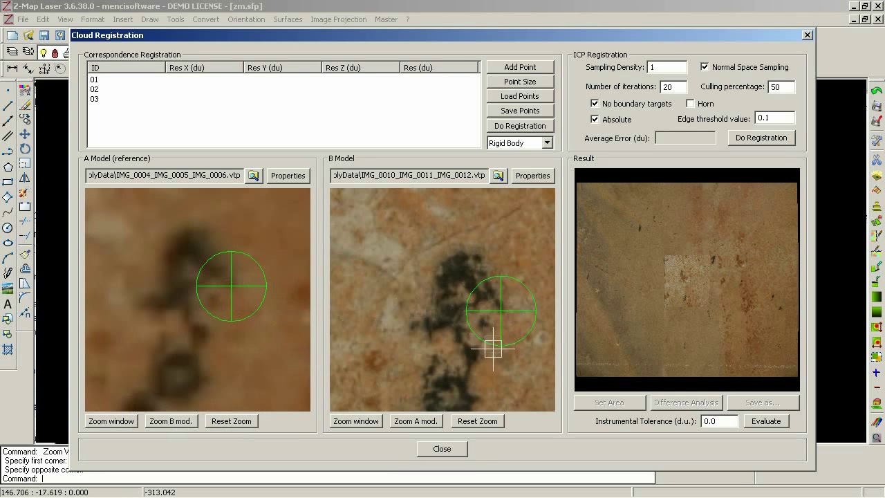
Add correspondence points 04 to 06 in both models, placing 06 at the right-hand edge of the small reddish-brown oval spot
left_click(508, 69)
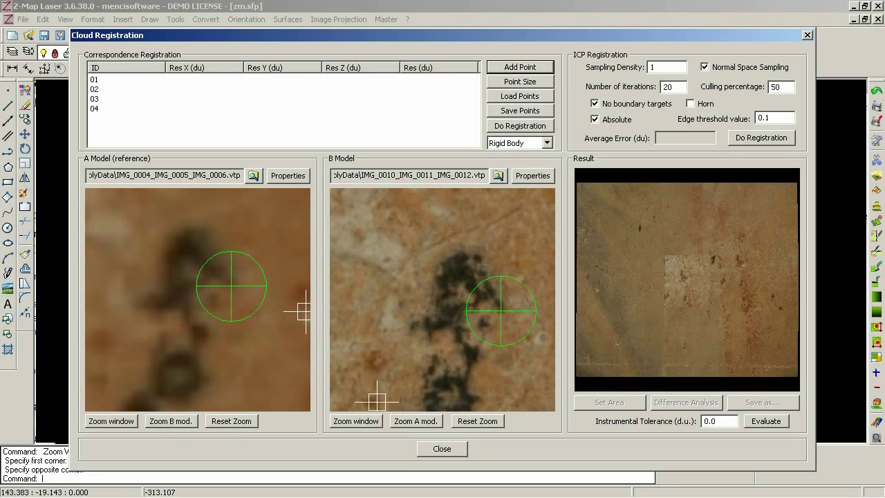
left_click(183, 423)
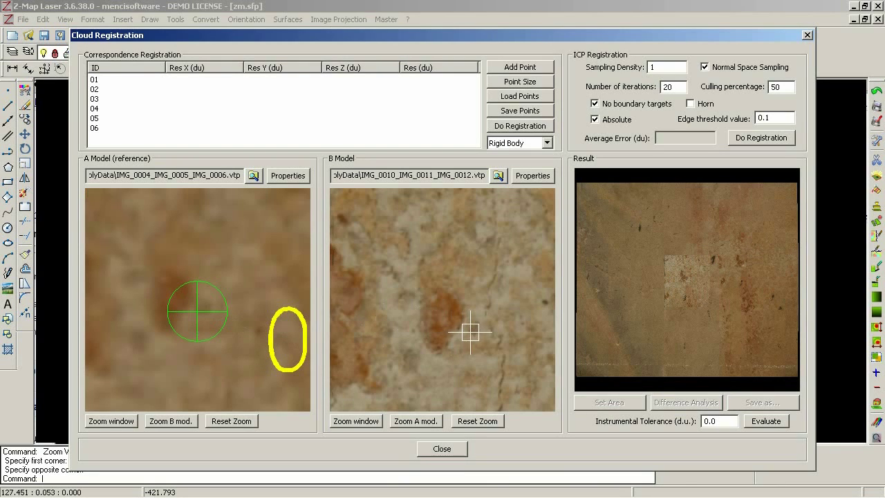
left_click(469, 331)
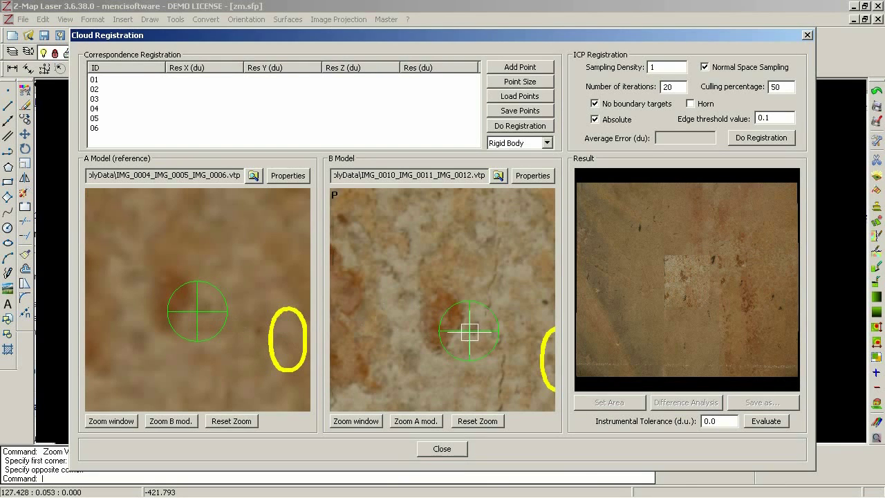
Run the Rigid Body correspondence registration of the B model onto the A model and inspect the overlaid patch in the result
left_click(522, 127)
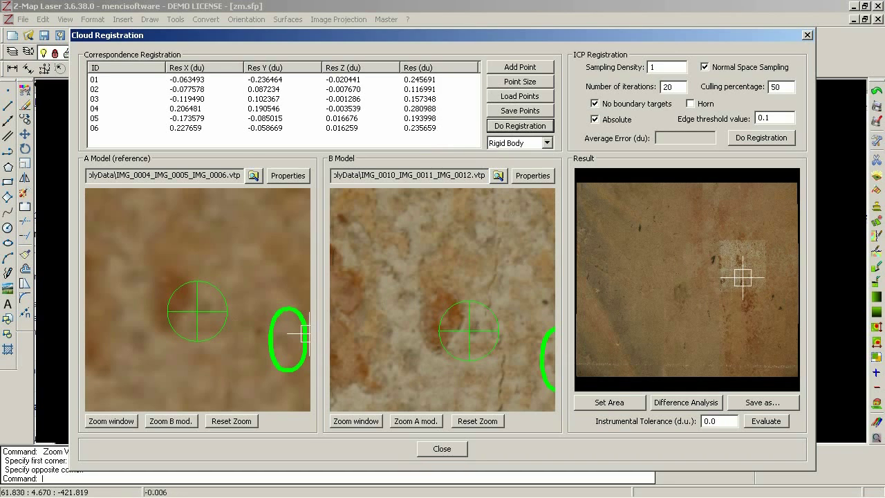
scroll(737, 278, "down", 2)
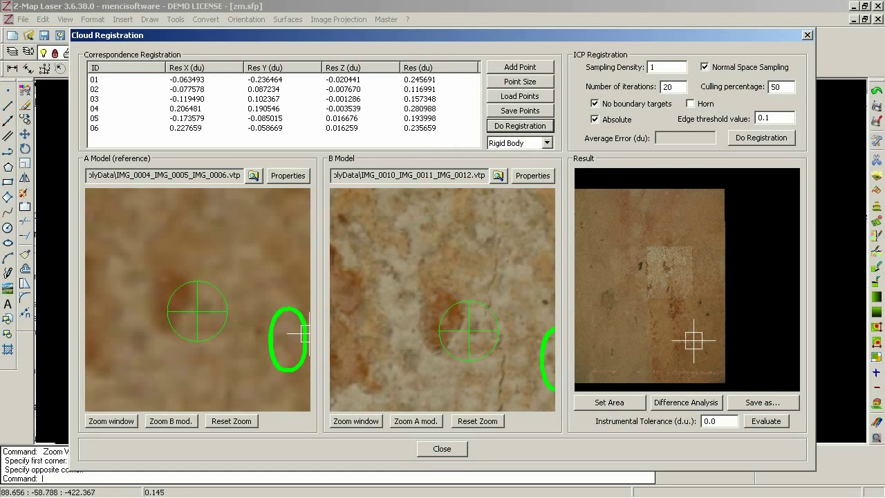
left_click_drag(682, 312, 668, 229)
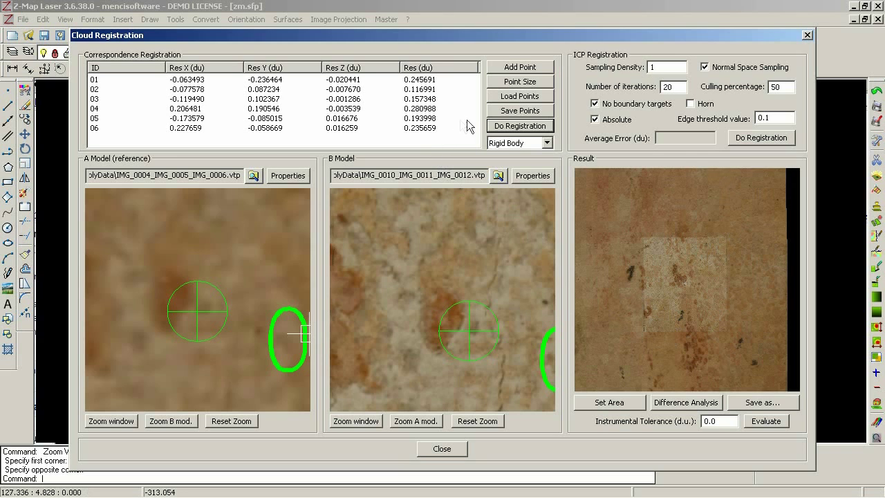
Save the correspondence points as the text file registrationPoints in the PolyData folder
left_click(502, 111)
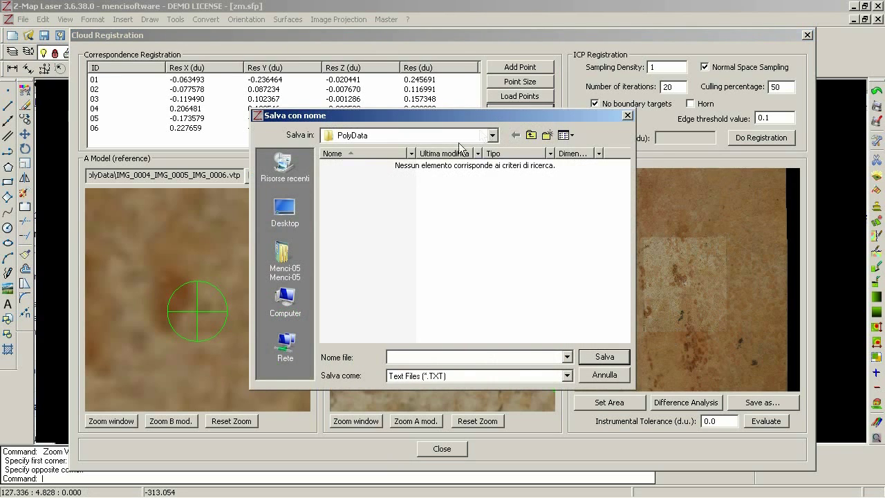
type("registrationPoints")
left_click(604, 357)
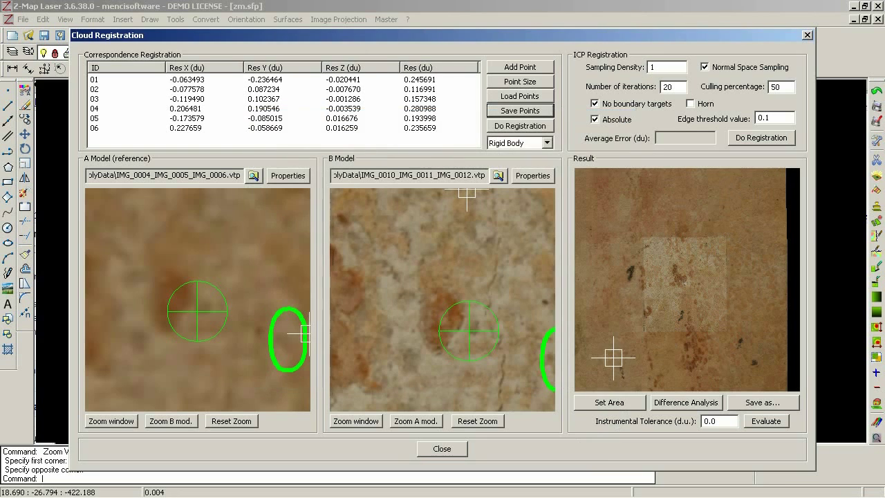
Save the registered result as a VTP 3D model named registrationModel in the PolyData folder
left_click(755, 403)
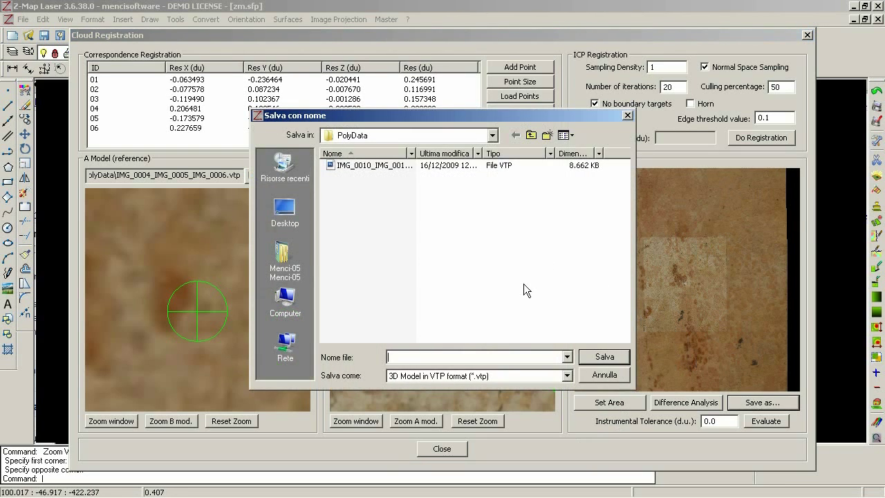
type("regist")
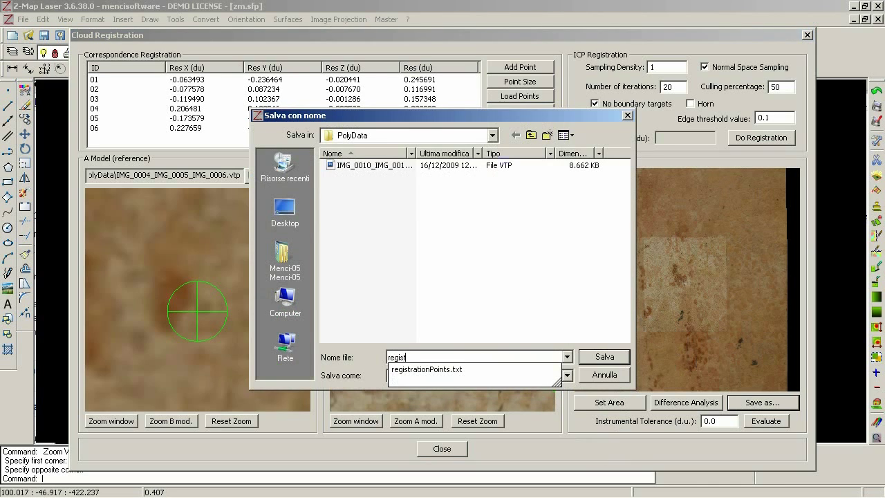
type("rationModel")
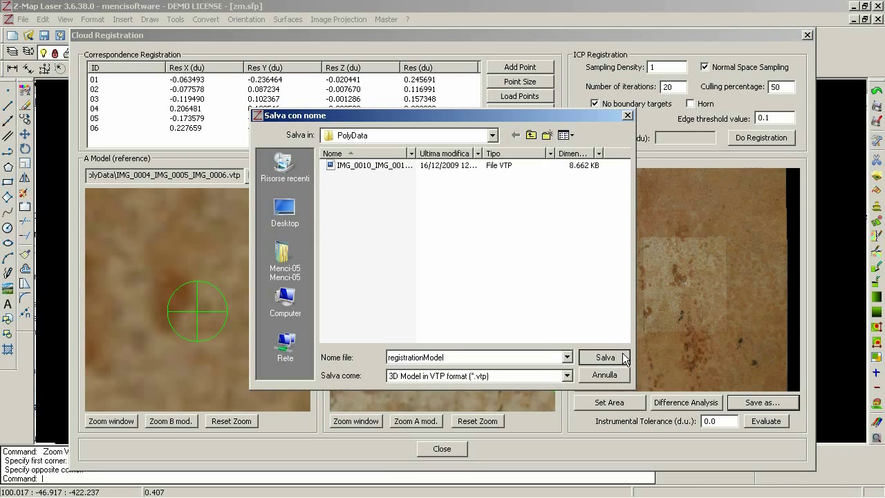
left_click(623, 355)
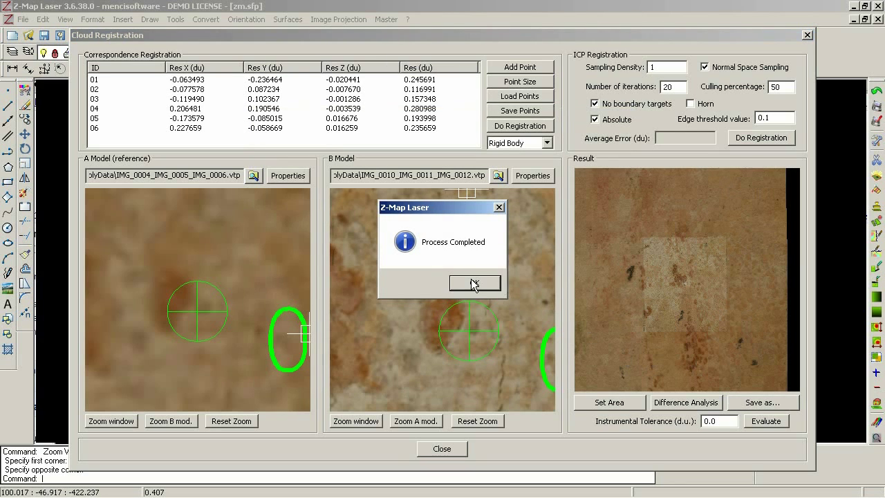
left_click(474, 284)
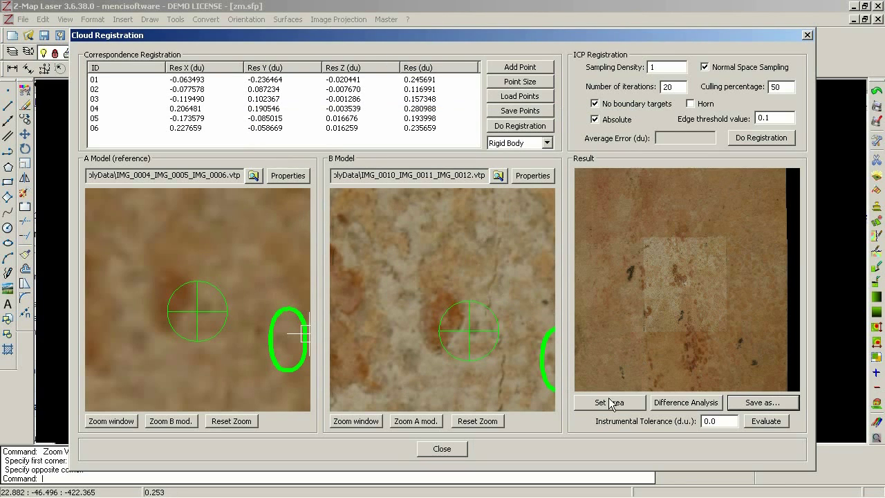
Close the cloud registration and insert the 3D model registrationModel.vtp into the drawing
left_click(456, 449)
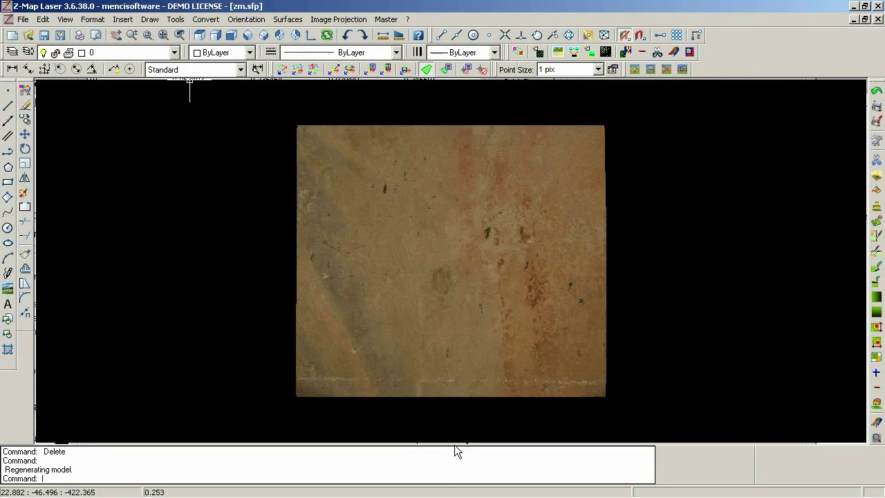
left_click(122, 19)
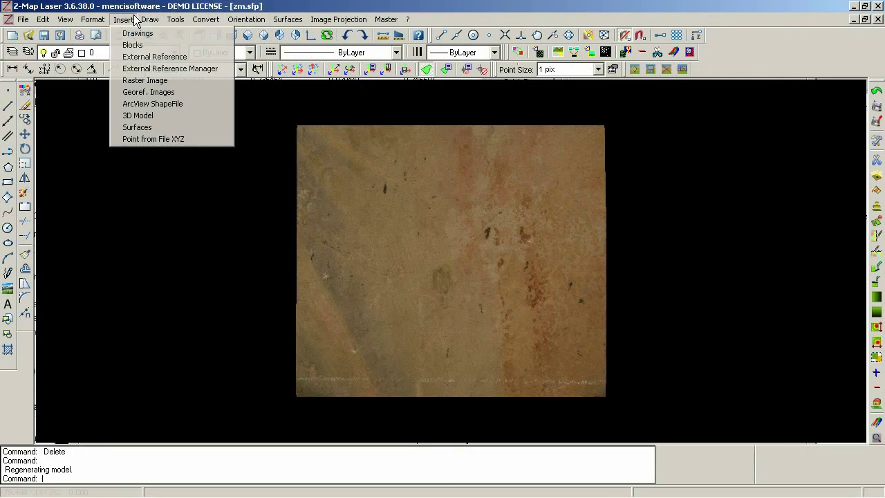
left_click(156, 112)
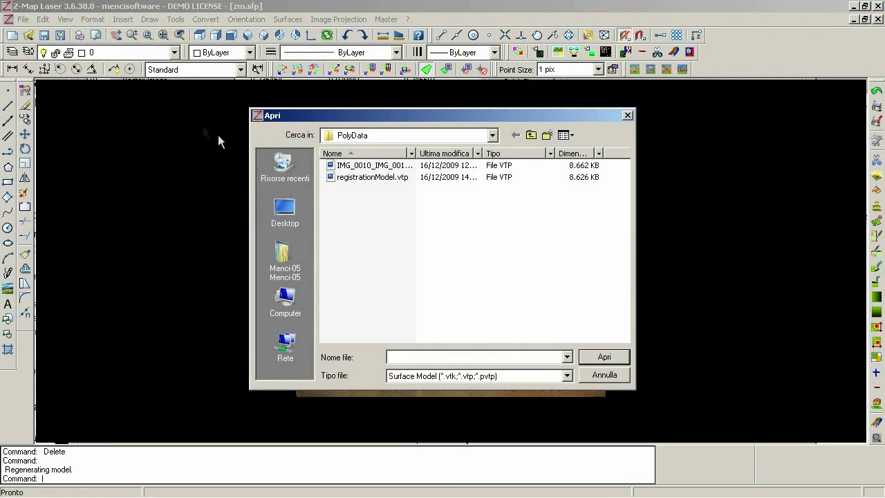
left_click(368, 179)
left_click(604, 357)
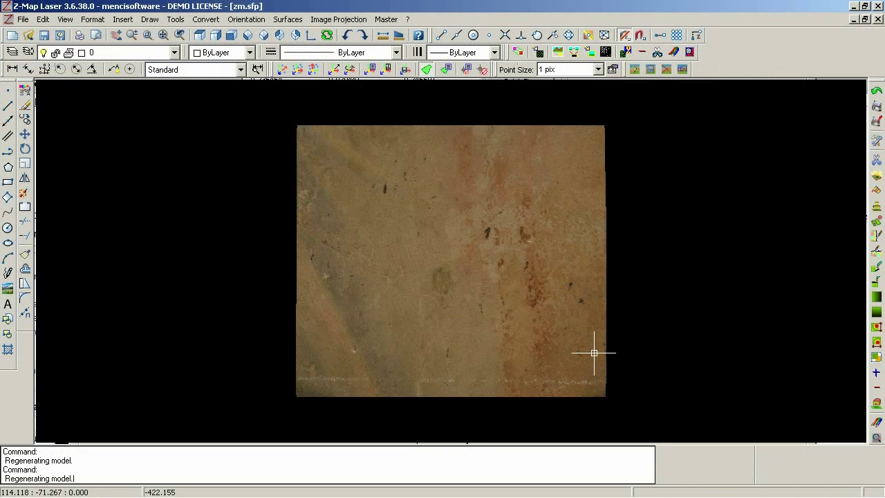
Compare the inserted patch with the underlying surface by switching the registrationmodel layer off and on in the layers order list
middle_click_drag(605, 290, 489, 352)
scroll(488, 300, "up", 2)
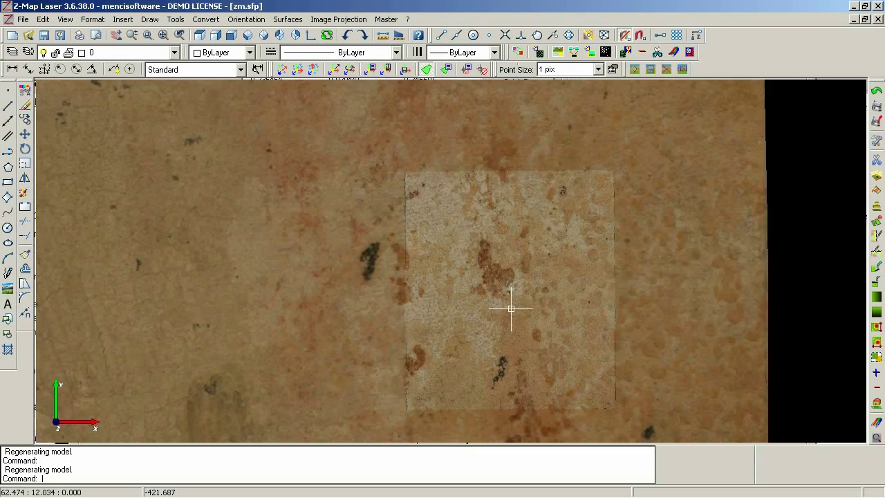
scroll(503, 283, "up", 1)
middle_click_drag(503, 284, 503, 256)
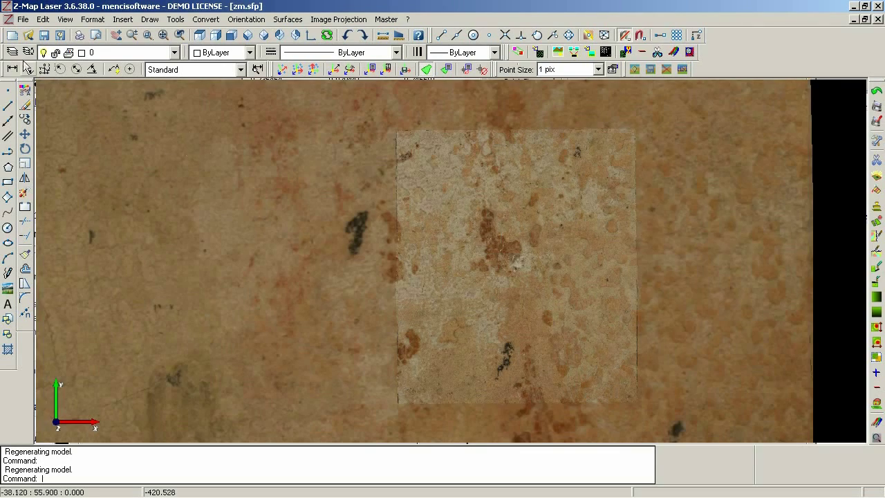
left_click(28, 53)
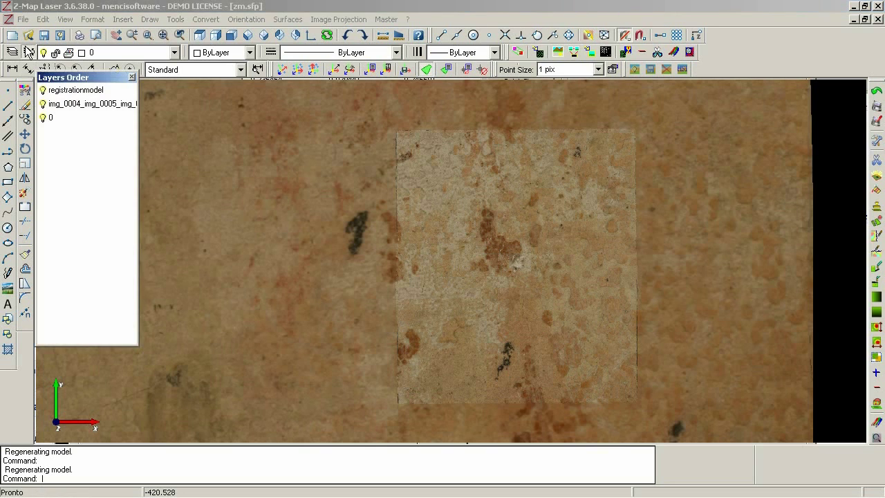
left_click(44, 94)
left_click(44, 94)
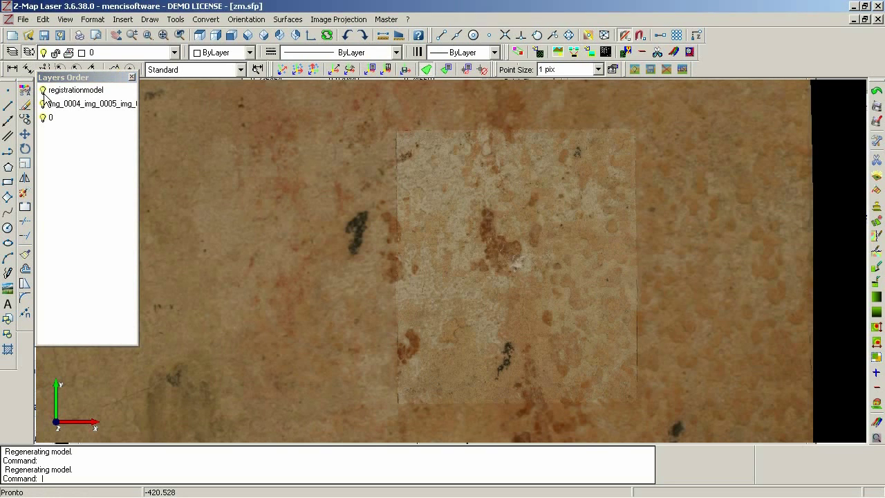
left_click(44, 94)
left_click(44, 94)
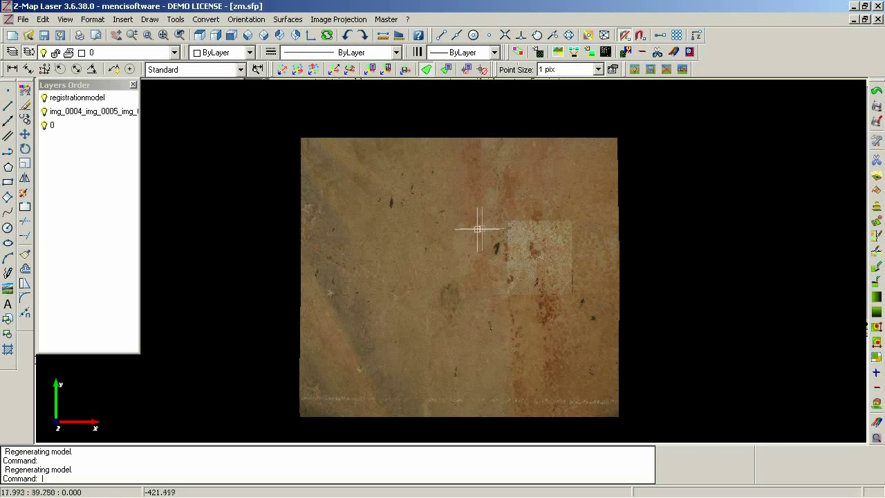
Define a UCS from a plane picked through points spread over the whole painted surface and save it as totalModelUCS
left_click(283, 70)
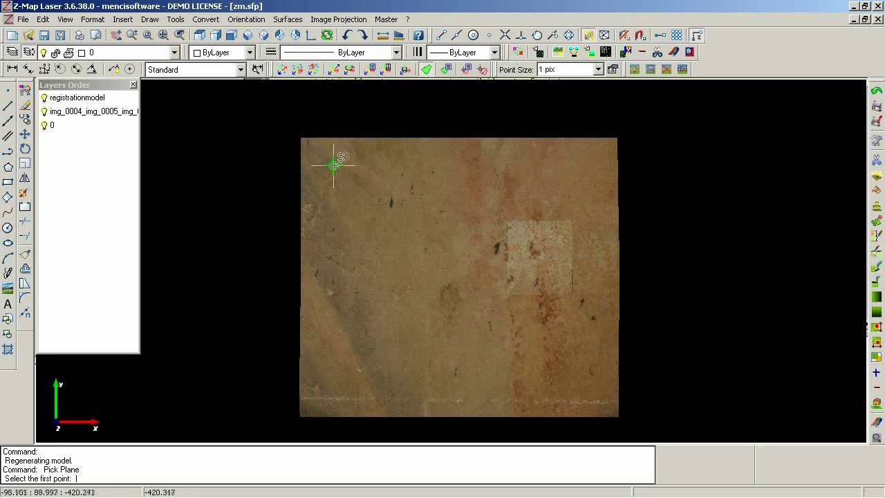
left_click(333, 165)
left_click(579, 166)
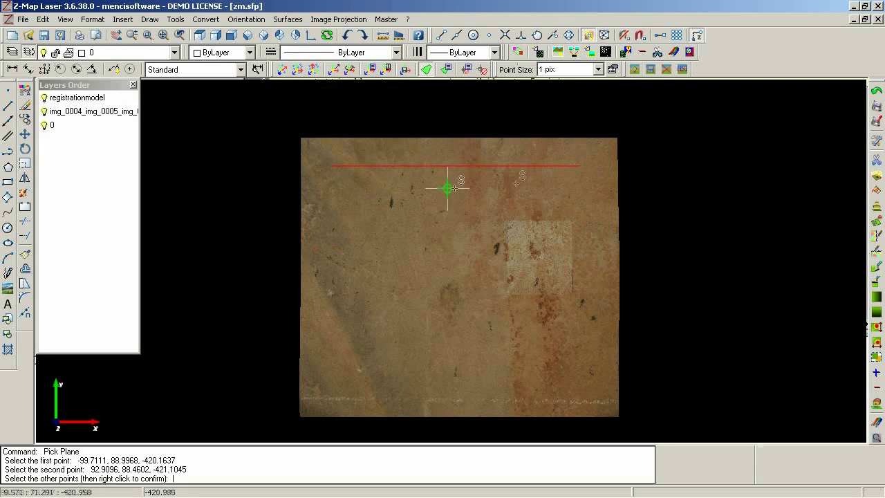
left_click(344, 192)
left_click(392, 191)
left_click(438, 193)
left_click(504, 190)
left_click(568, 188)
left_click(598, 296)
left_click(589, 348)
left_click(586, 386)
left_click(570, 398)
left_click(428, 403)
left_click(369, 394)
left_click(333, 392)
left_click(332, 333)
left_click(331, 285)
left_click(335, 245)
left_click(381, 257)
left_click(451, 244)
left_click(460, 278)
left_click(425, 320)
left_click(478, 334)
left_click(521, 330)
left_click(571, 319)
left_click(597, 285)
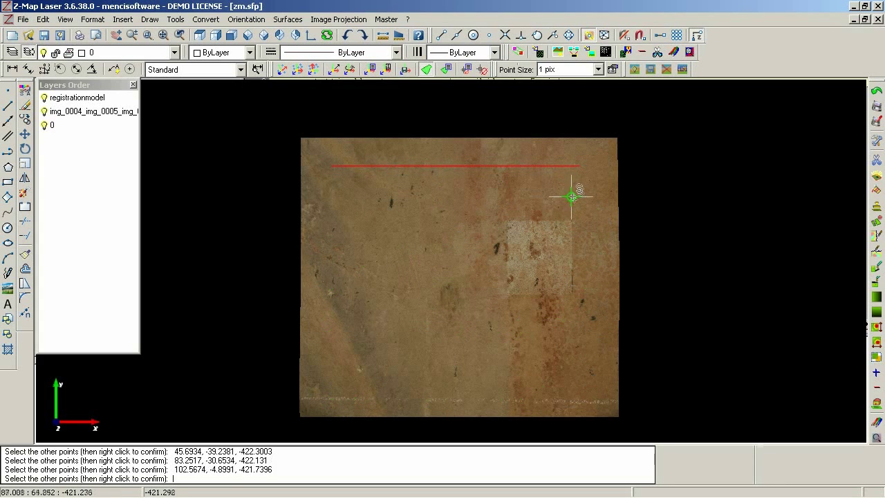
left_click(572, 198)
right_click(573, 197)
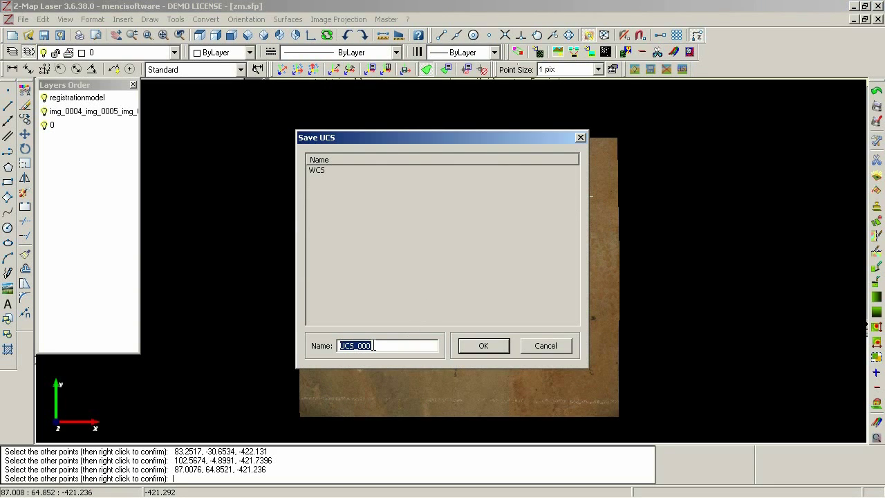
type("totalModelUCS")
left_click(471, 347)
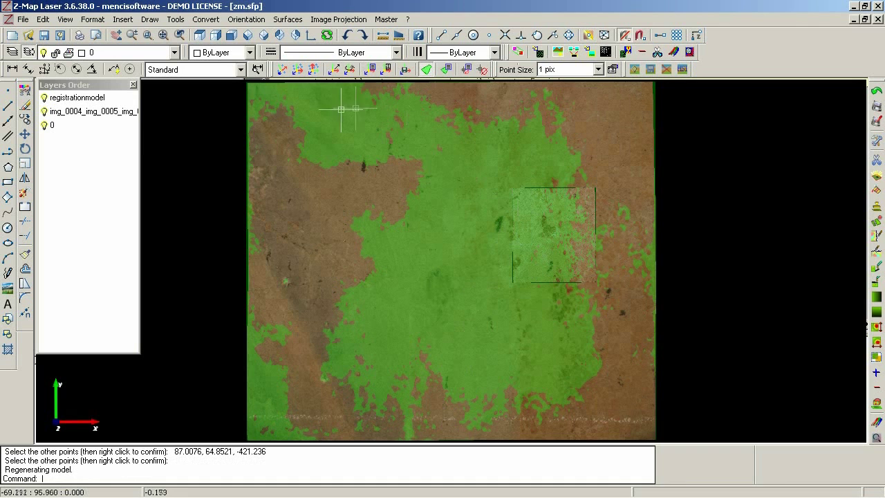
Hide the green plane overlay and generate a DEM named time0DEM from the small registered model, using totalModelUCS as projection UCS
left_click(426, 69)
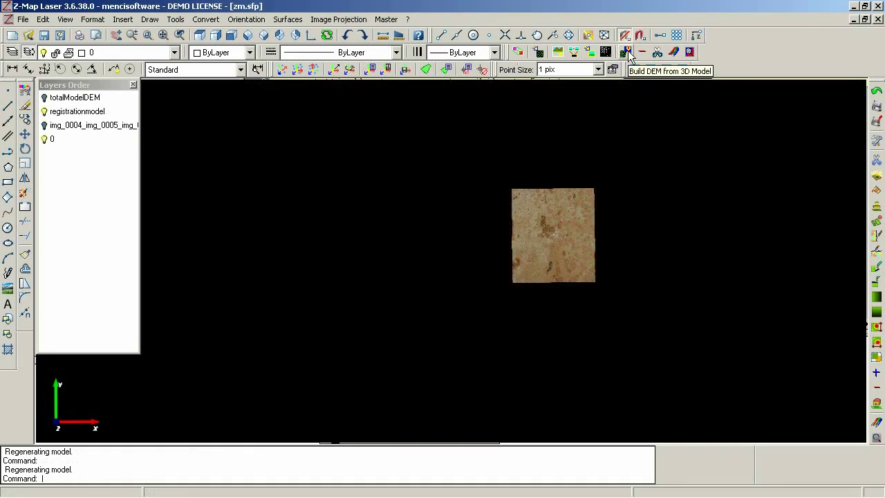
left_click(626, 54)
left_click(568, 219)
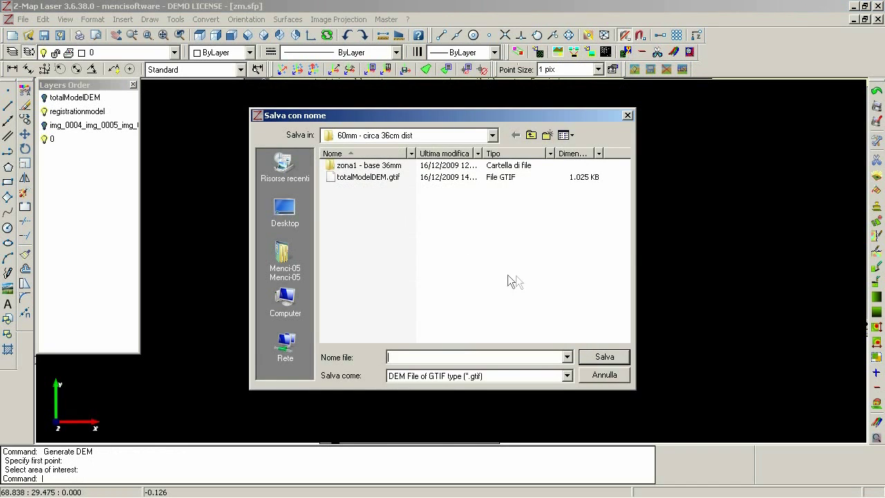
type("time0DEM")
key("Return")
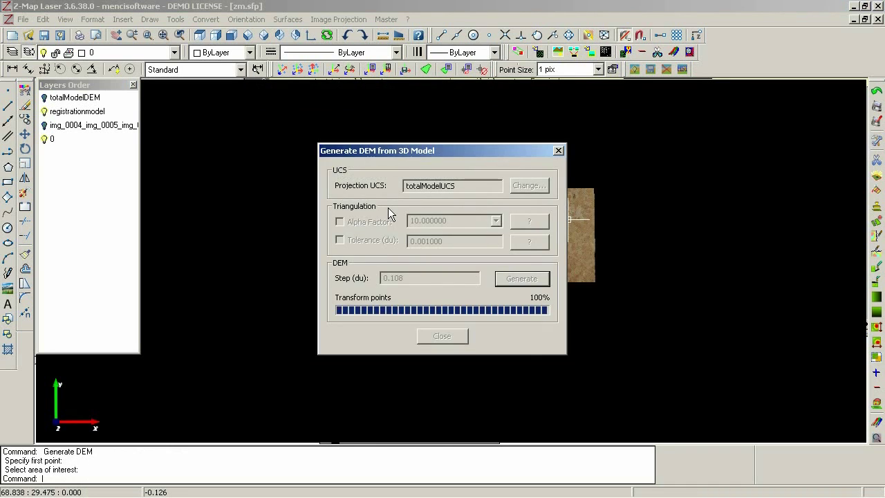
left_click(448, 284)
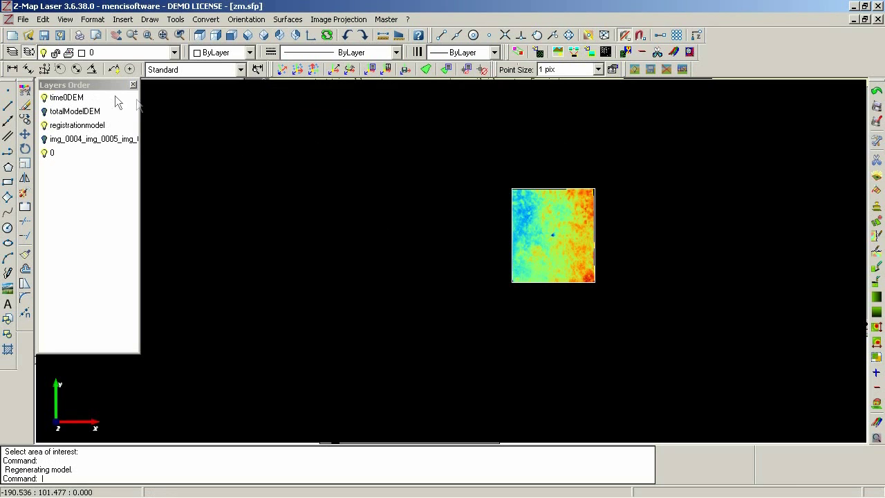
Show the totalModelDEM layer and set the DEM gradient colours by all drawing points, picking the small DEM
left_click(44, 112)
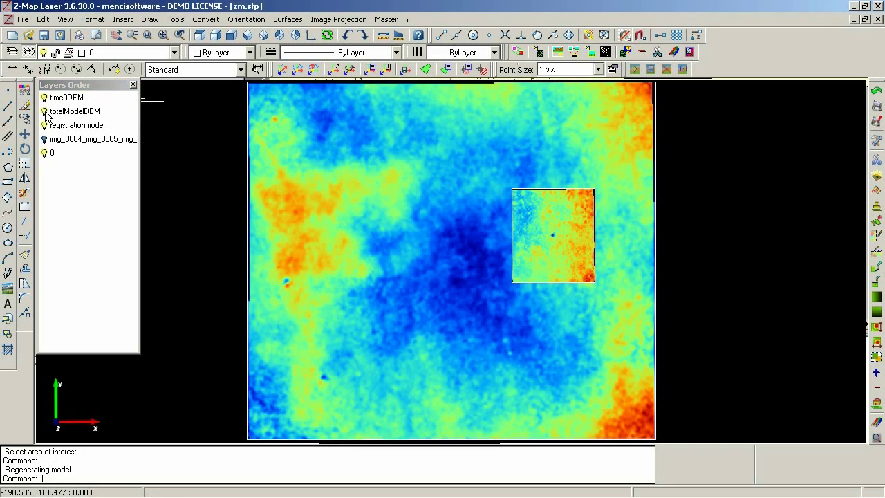
left_click(674, 53)
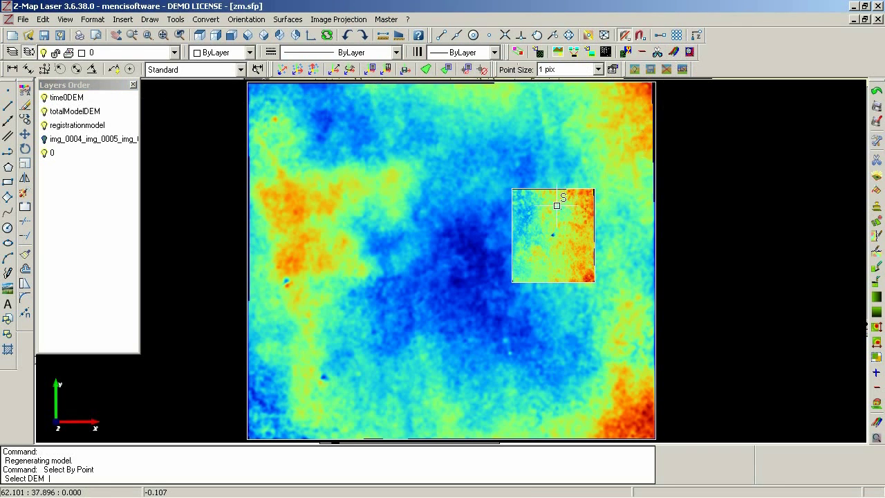
left_click(556, 205)
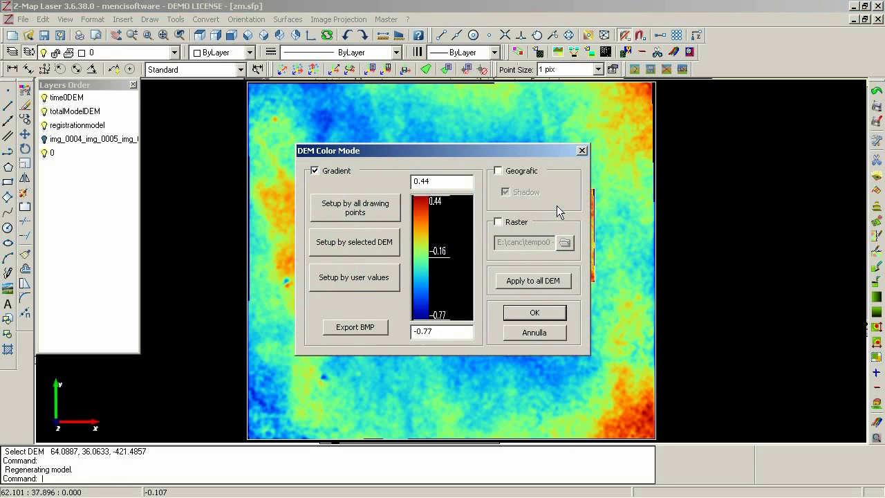
left_click(379, 212)
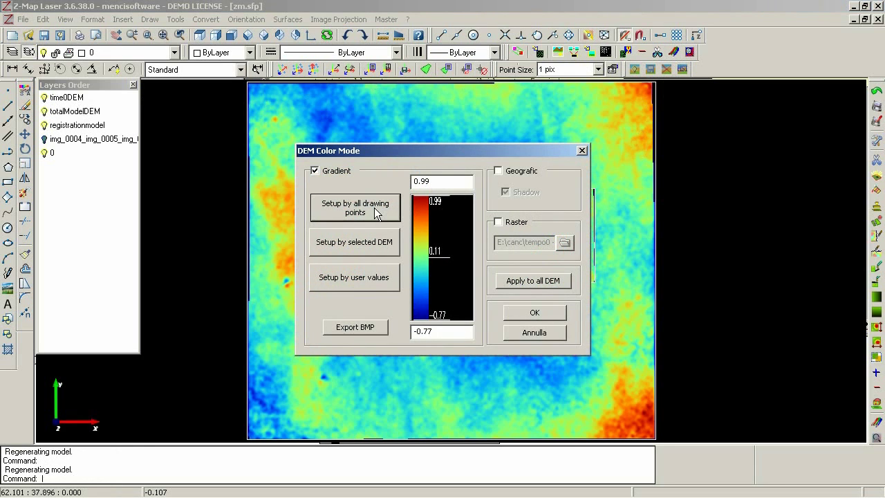
left_click(534, 312)
Compare the small DEM with the whole-surface DEM by switching the time0DEM layer off and on repeatedly
scroll(602, 237, "up", 3)
middle_click_drag(599, 228, 446, 259)
scroll(450, 259, "up", 2)
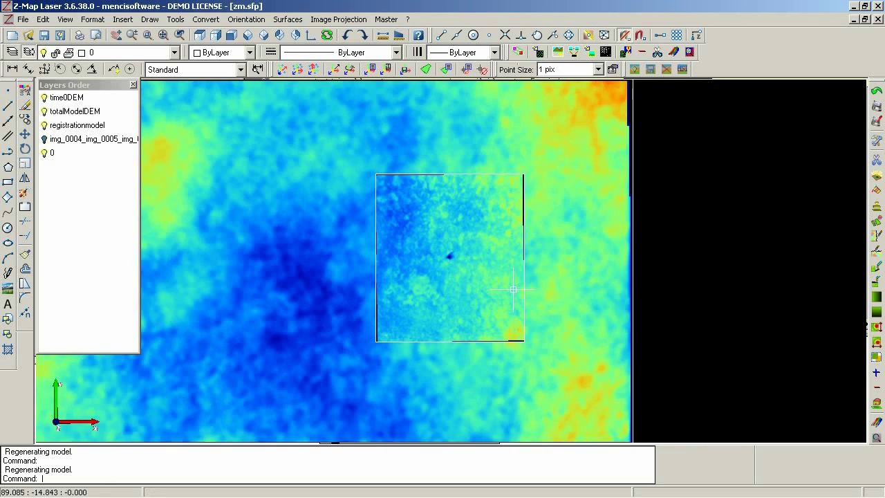
left_click(44, 98)
left_click(45, 97)
left_click(44, 98)
left_click(45, 98)
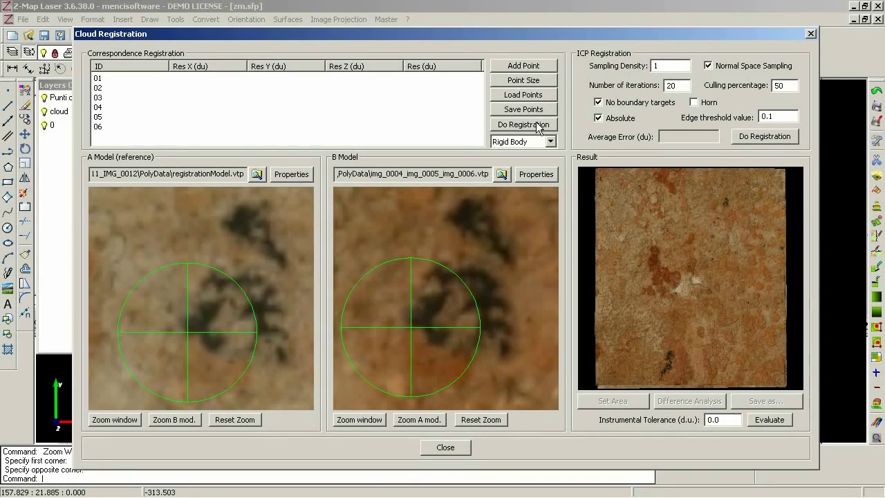
Register img_0004_img_0005_img_0006.vtp to registrationModel.vtp as a rigid body from the six point pairs, and toggle the registrationtime1 layer to compare the surfaces
left_click(538, 126)
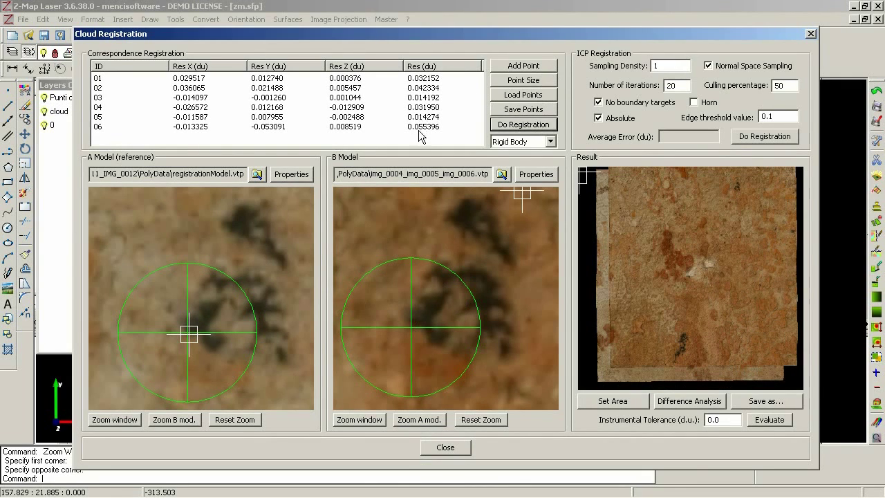
left_click(476, 422)
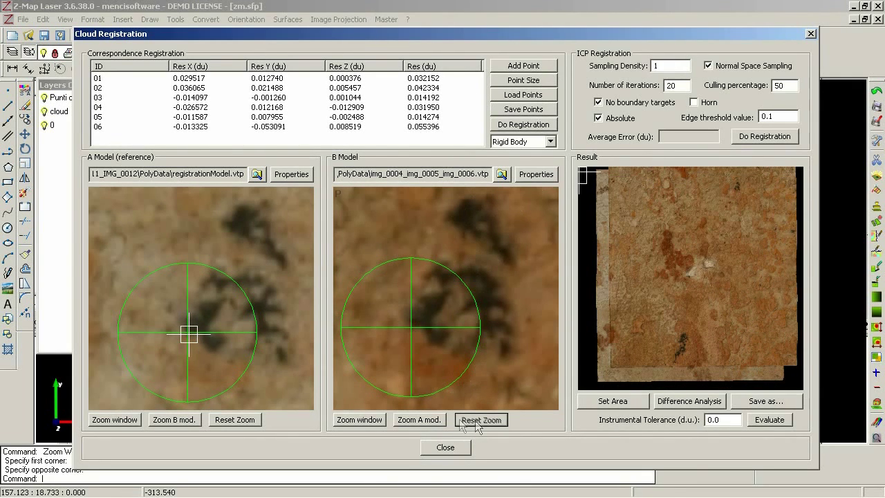
left_click(234, 420)
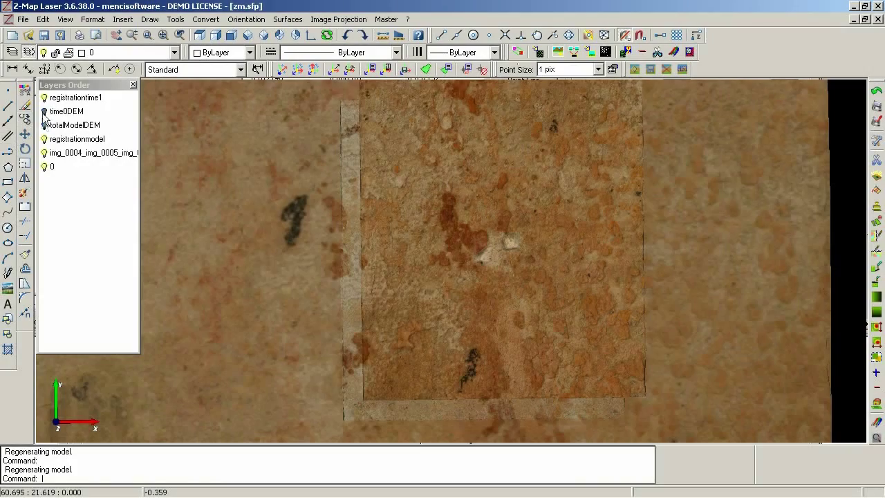
left_click(45, 99)
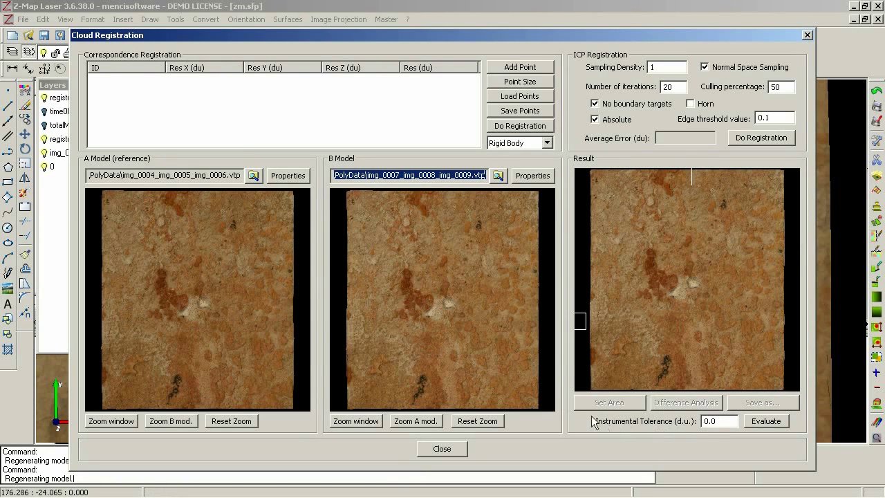
Evaluate the instrumental tolerance between img_0004_img_0005_img_0006.vtp and img_0007_img_0008_img_0009.vtp with a DEM resolution step of 0.11, and close the registration
left_click(760, 424)
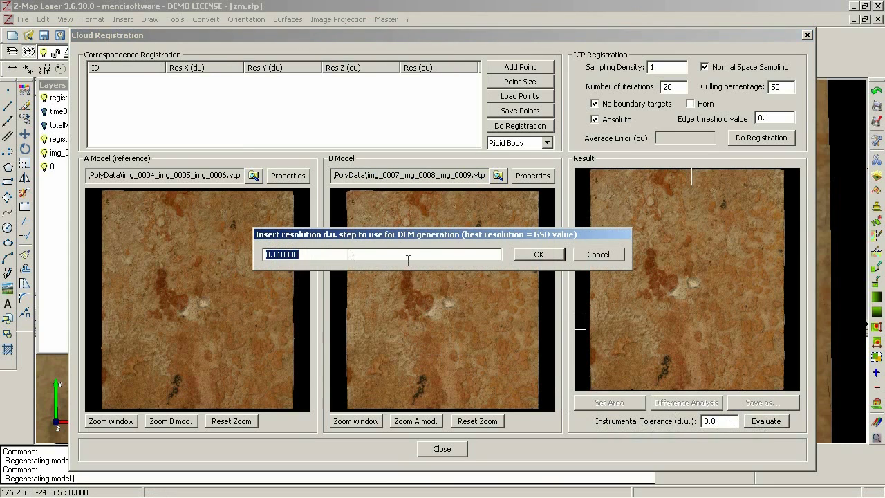
left_click(536, 256)
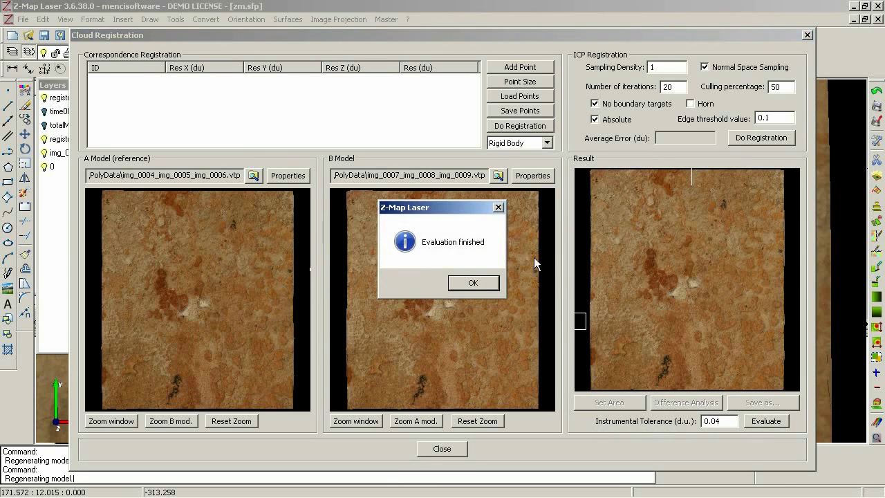
left_click(473, 282)
left_click_drag(721, 422, 694, 423)
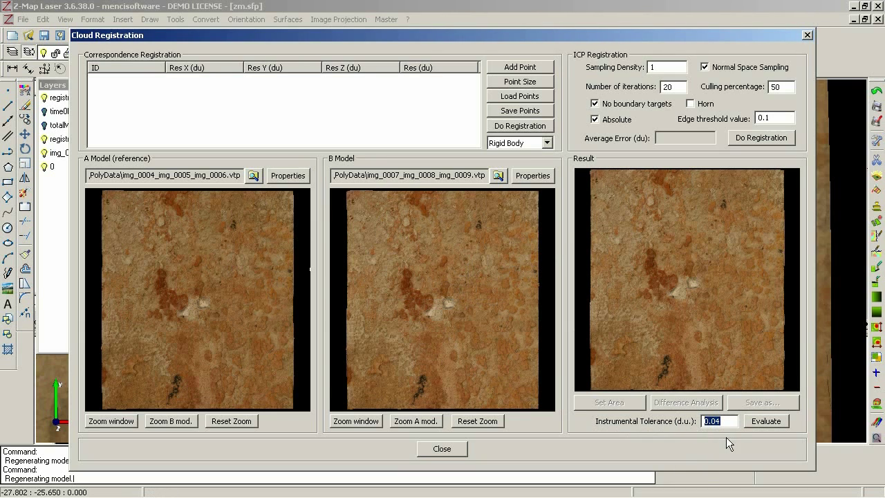
left_click(453, 450)
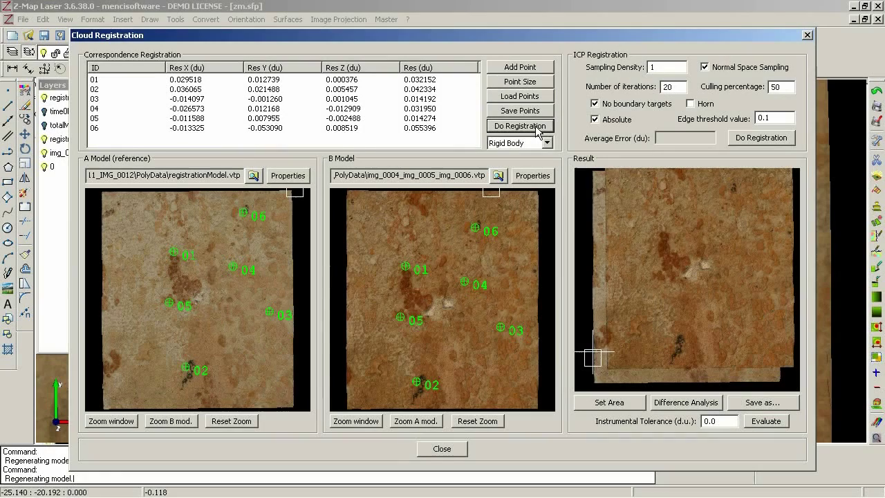
Set the instrumental tolerance to 0.04 and run the difference analysis with DEM step 0.108 and orthophoto step 0.0216, accepting the image equalization without colour samples
left_click(724, 421)
type("4")
left_click(687, 403)
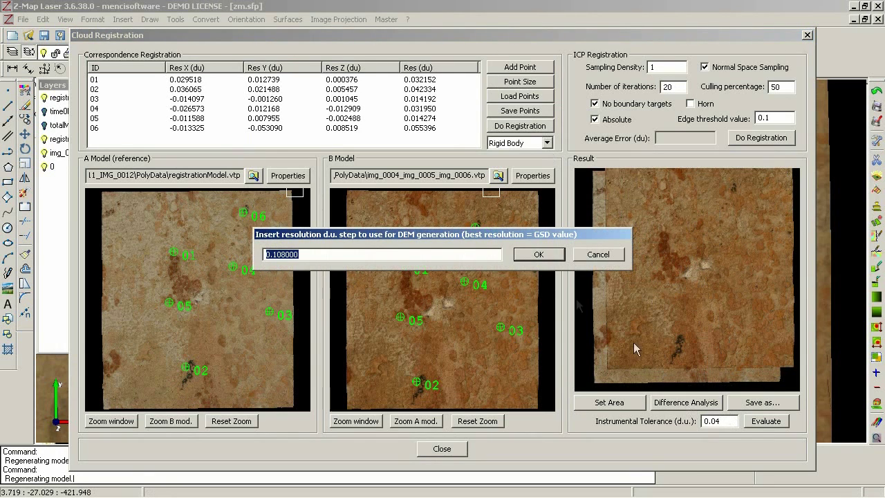
left_click(533, 256)
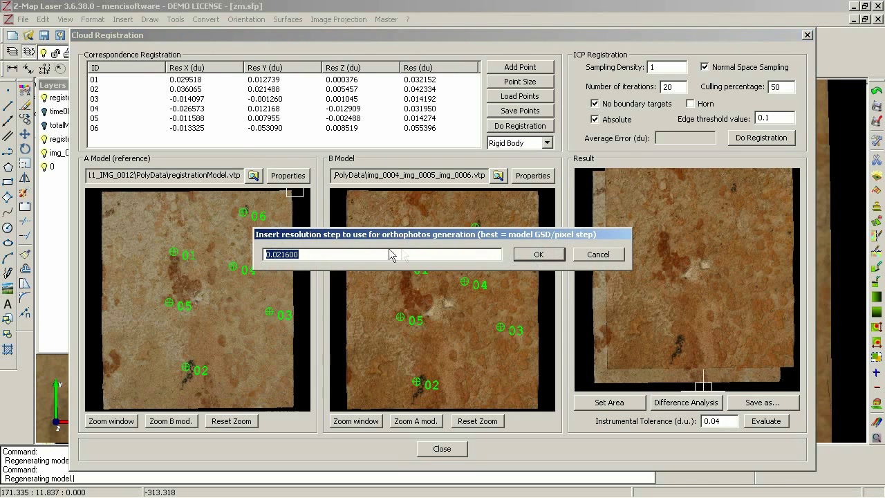
left_click(533, 254)
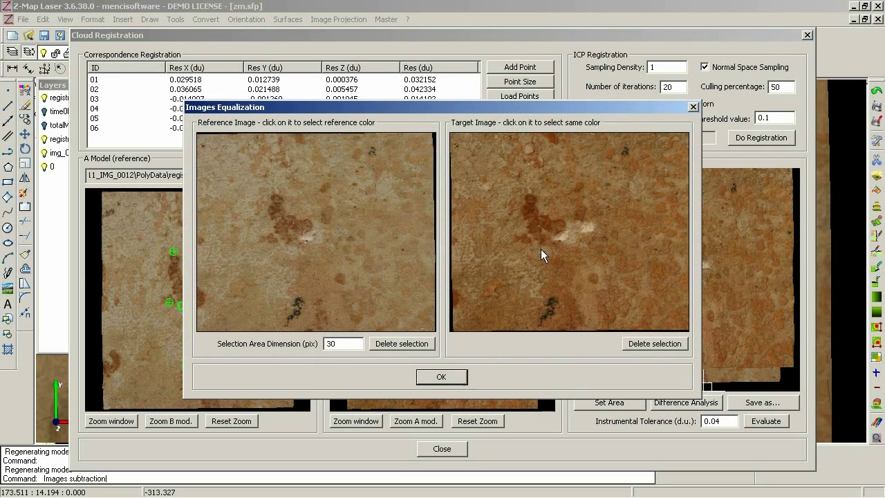
left_click(443, 377)
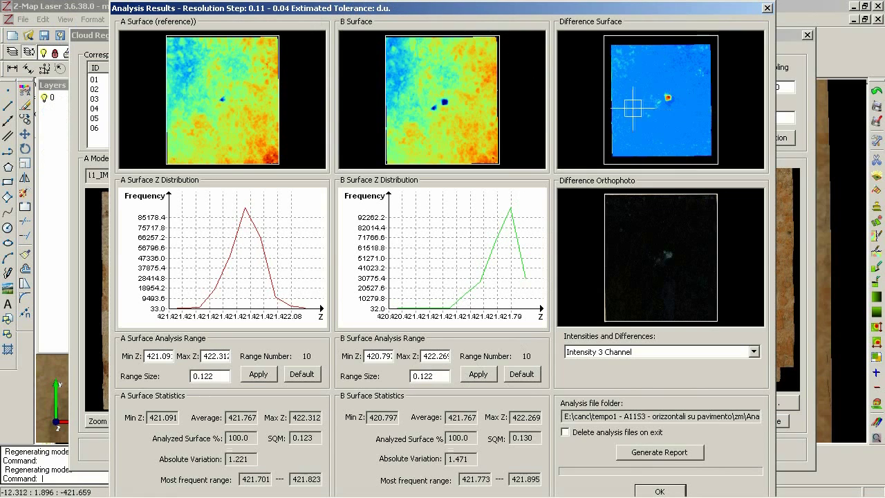
Copy surface A's maximum Z, 422.312, into surface B's analysis range and apply it to the Z distribution
scroll(664, 90, "up", 5)
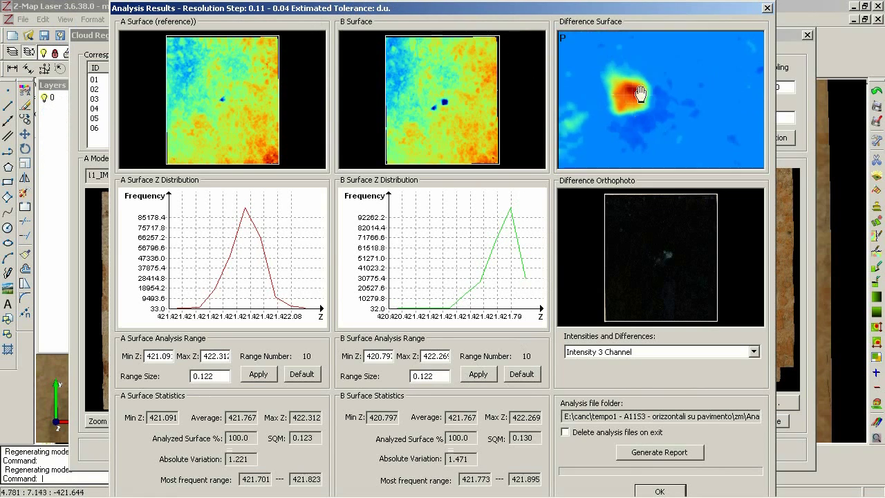
scroll(640, 93, "down", 5)
scroll(674, 128, "up", 3)
scroll(641, 89, "down", 3)
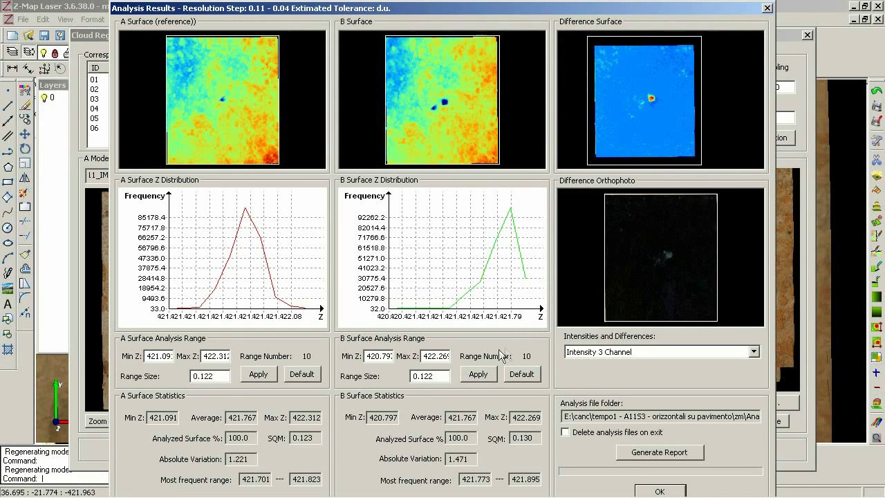
left_click_drag(203, 356, 233, 365)
key("ctrl+c")
left_click_drag(421, 357, 458, 360)
key("ctrl+v")
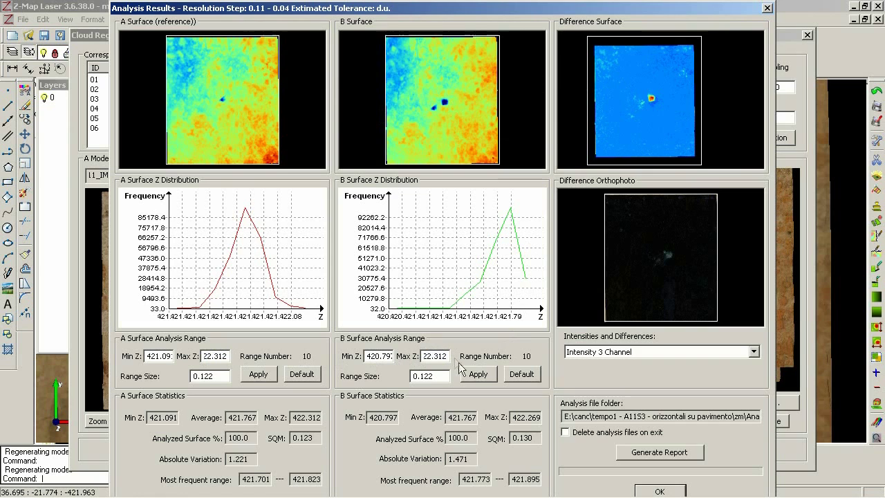
left_click(476, 377)
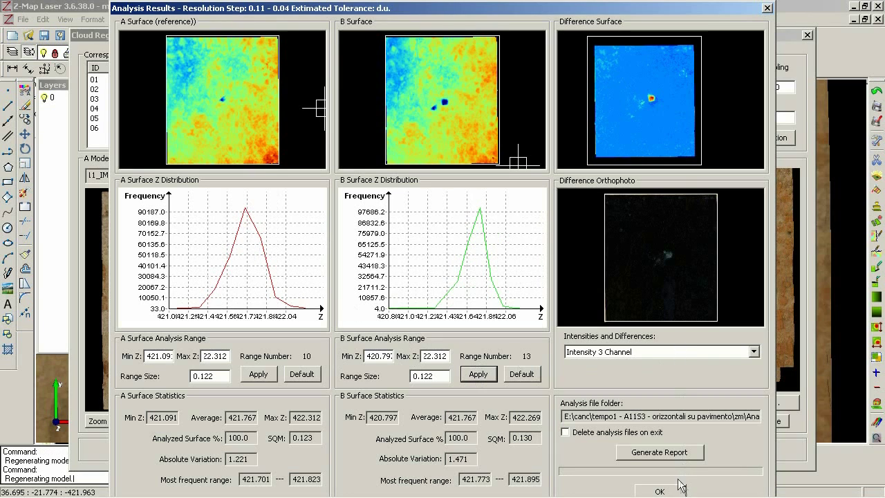
Generate the analysis report and save it as an HTML file named report in the PolyData folder
left_click(659, 458)
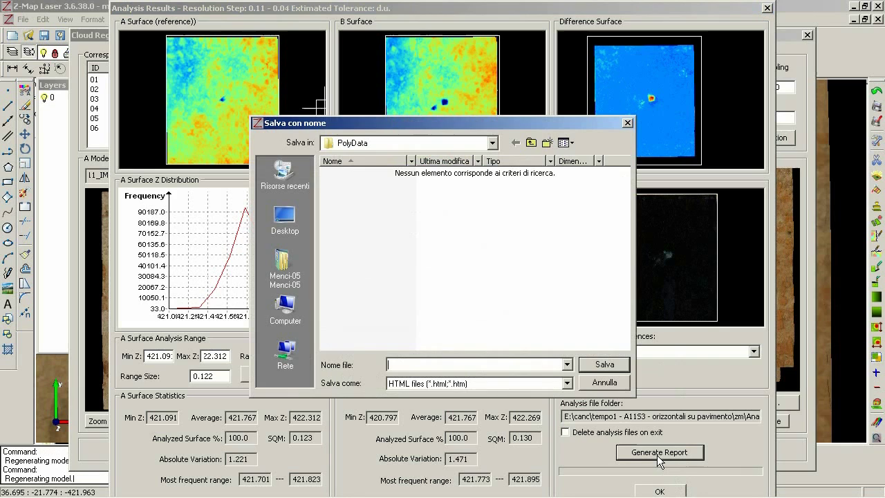
type("repor")
left_click(604, 365)
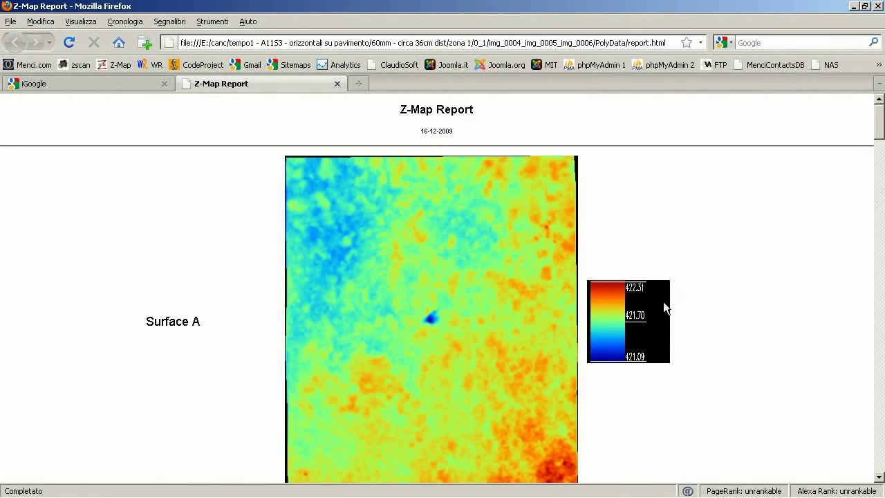
Review the Z-Map report in Firefox, covering both surfaces, their statistics and frequencies, and the surface and chromatic differences
scroll(664, 304, "down", 6)
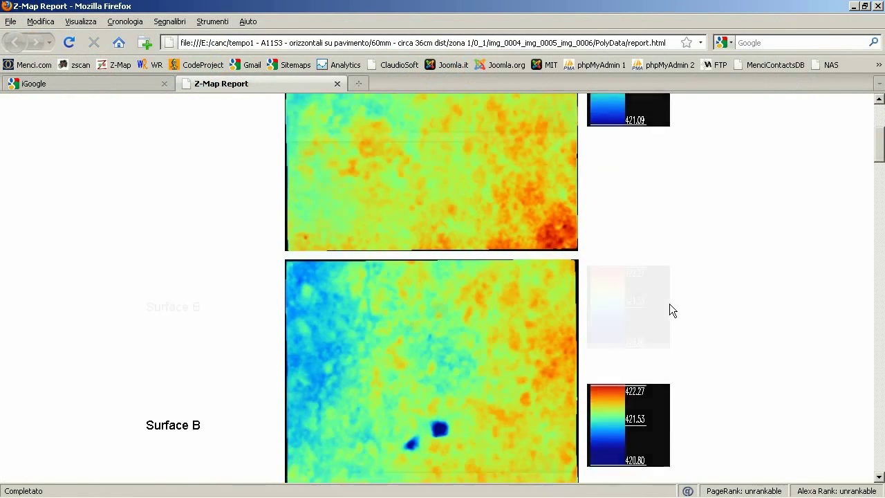
scroll(669, 303, "down", 8)
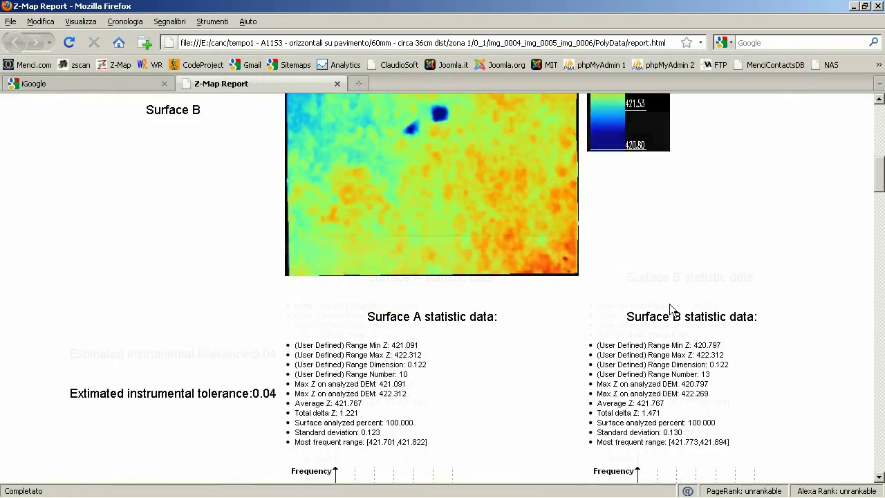
scroll(669, 304, "down", 4)
scroll(670, 304, "down", 5)
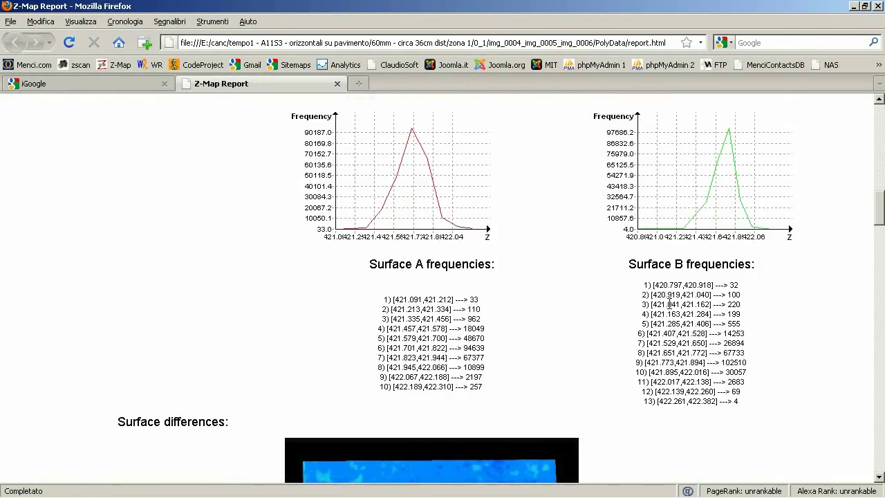
scroll(670, 303, "down", 10)
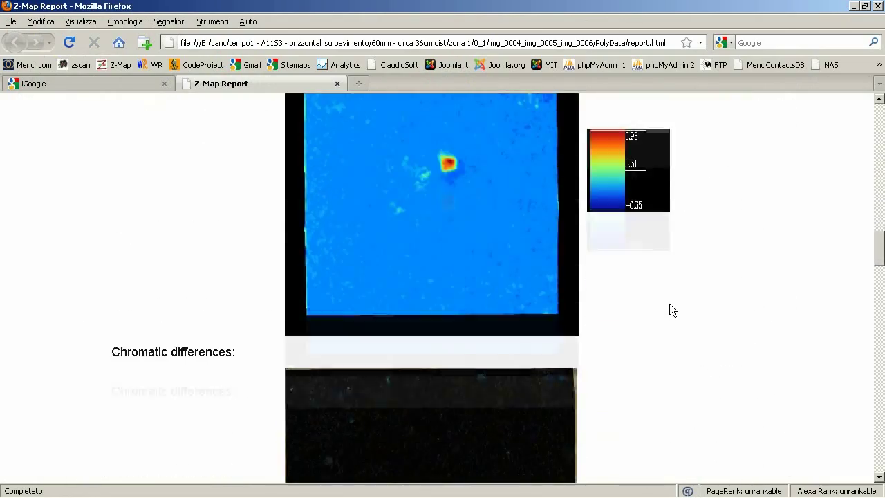
scroll(669, 304, "down", 2)
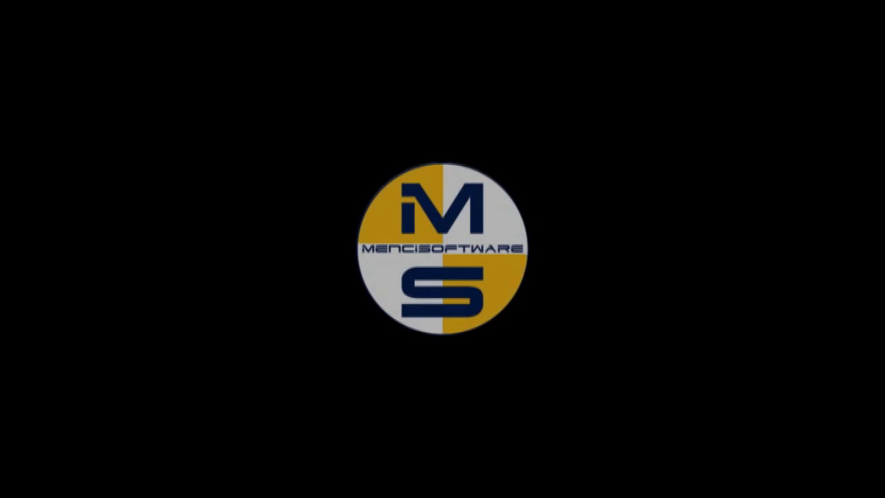